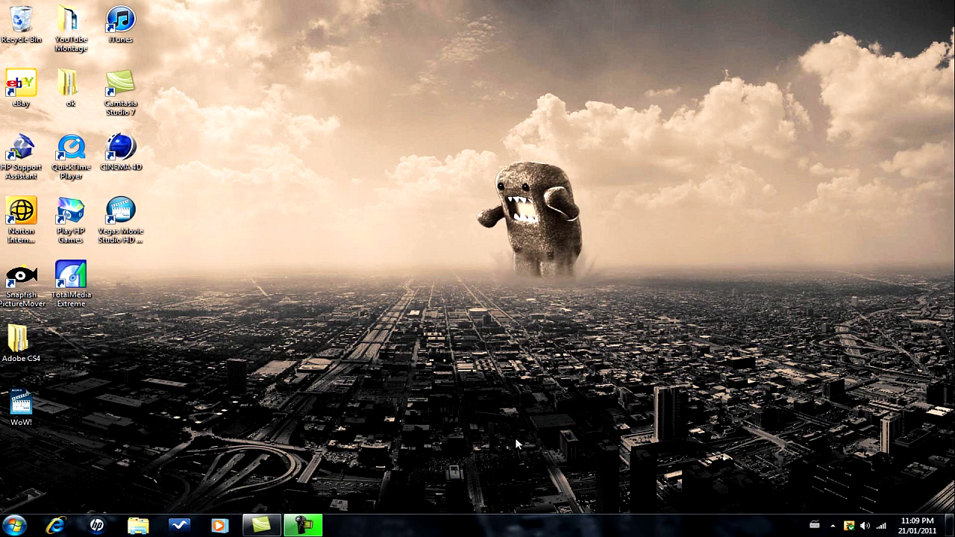
{"action": "left_click_drag", "start_coordinate": [386, 486], "coordinate": [605, 69]}
{"action": "left_click", "coordinate": [629, 149]}
{"action": "left_click_drag", "start_coordinate": [288, 498], "coordinate": [561, 123]}
{"action": "left_click_drag", "start_coordinate": [350, 418], "coordinate": [582, 159]}
{"action": "left_click_drag", "start_coordinate": [640, 58], "coordinate": [595, 405]}
{"action": "left_click_drag", "start_coordinate": [382, 444], "coordinate": [745, 55]}
{"action": "left_click_drag", "start_coordinate": [731, 47], "coordinate": [727, 364]}
{"action": "left_click_drag", "start_coordinate": [501, 454], "coordinate": [630, 48]}
{"action": "left_click_drag", "start_coordinate": [602, 226], "coordinate": [378, 327]}
{"action": "left_click_drag", "start_coordinate": [456, 409], "coordinate": [686, 3]}
{"action": "left_click_drag", "start_coordinate": [704, 111], "coordinate": [361, 464]}
{"action": "left_click_drag", "start_coordinate": [417, 408], "coordinate": [833, 49]}
{"action": "left_click_drag", "start_coordinate": [755, 174], "coordinate": [581, 451]}
{"action": "mouse_move", "coordinate": [436, 421]}
{"action": "left_mouse_down"}
{"action": "mouse_move", "coordinate": [671, 106]}
{"action": "mouse_move", "coordinate": [432, 473]}
{"action": "left_mouse_up"}
{"action": "left_click_drag", "start_coordinate": [456, 436], "coordinate": [548, 296]}
{"action": "left_click_drag", "start_coordinate": [604, 119], "coordinate": [587, 354]}
{"action": "left_click_drag", "start_coordinate": [530, 418], "coordinate": [609, 126]}
{"action": "left_click_drag", "start_coordinate": [731, 185], "coordinate": [272, 512]}
{"action": "mouse_move", "coordinate": [362, 407]}
{"action": "left_mouse_down"}
{"action": "mouse_move", "coordinate": [420, 462]}
{"action": "mouse_move", "coordinate": [819, 104]}
{"action": "mouse_move", "coordinate": [367, 398]}
{"action": "left_mouse_up"}
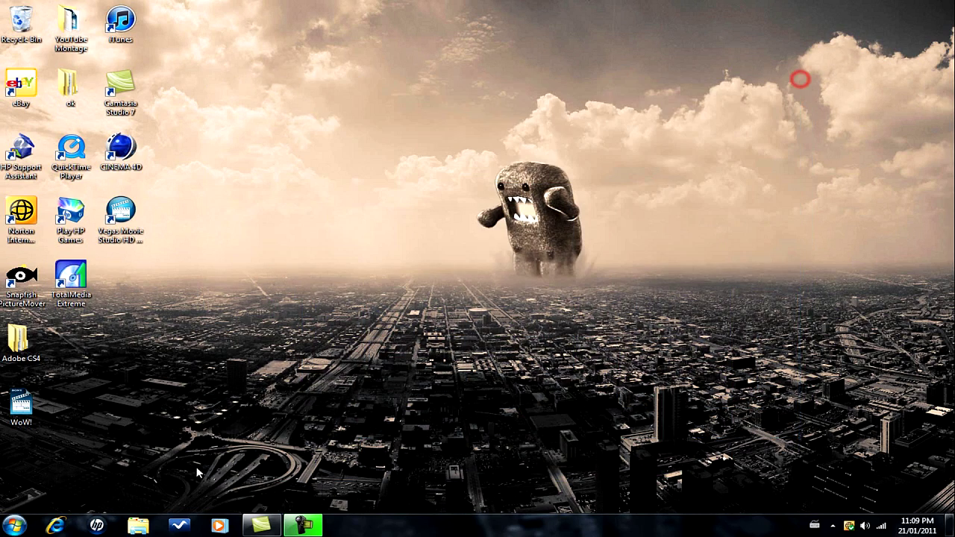
Open CINEMA 4D and add a MoGraph Text Object to the empty scene
{"action": "double_click", "coordinate": [120, 149]}
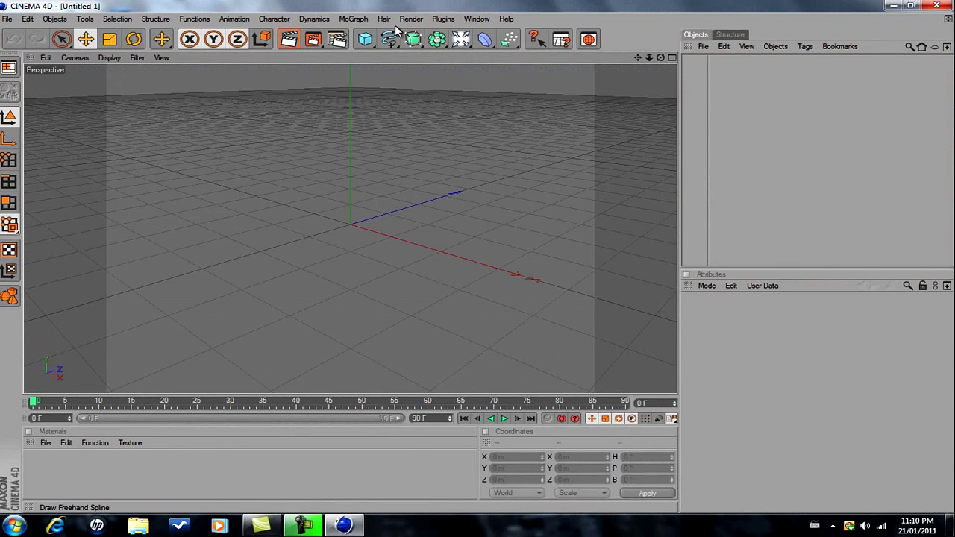
{"action": "left_click", "coordinate": [362, 20]}
{"action": "left_click", "coordinate": [299, 502]}
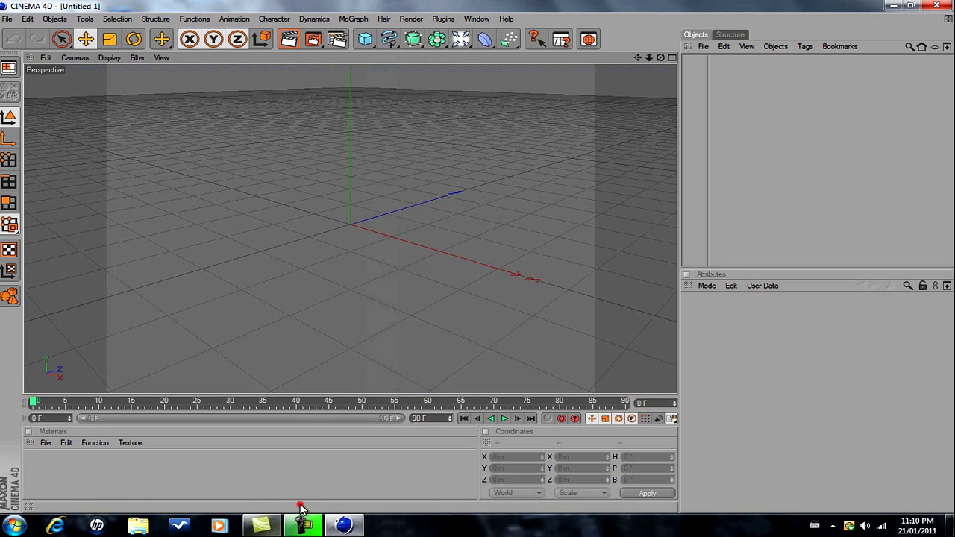
{"action": "left_click", "coordinate": [365, 19]}
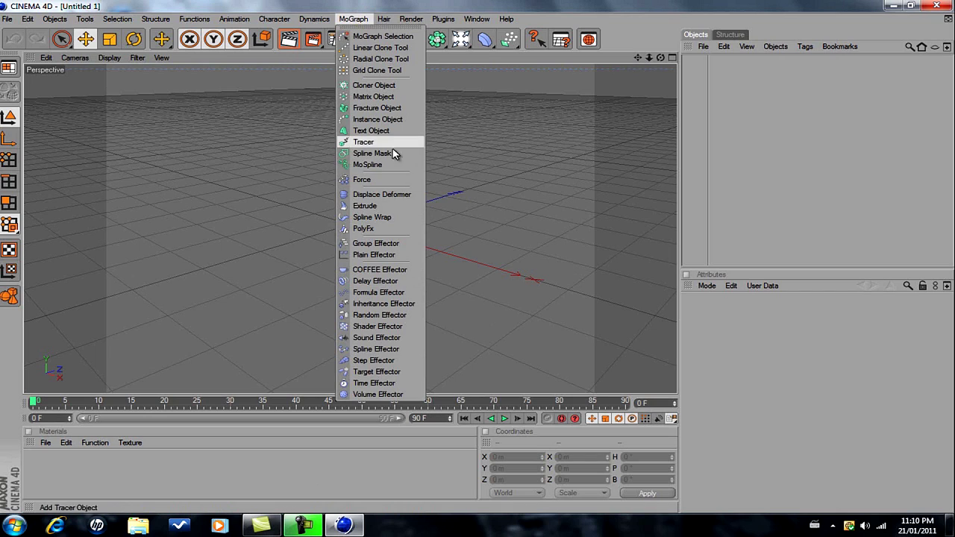
{"action": "left_click", "coordinate": [376, 487]}
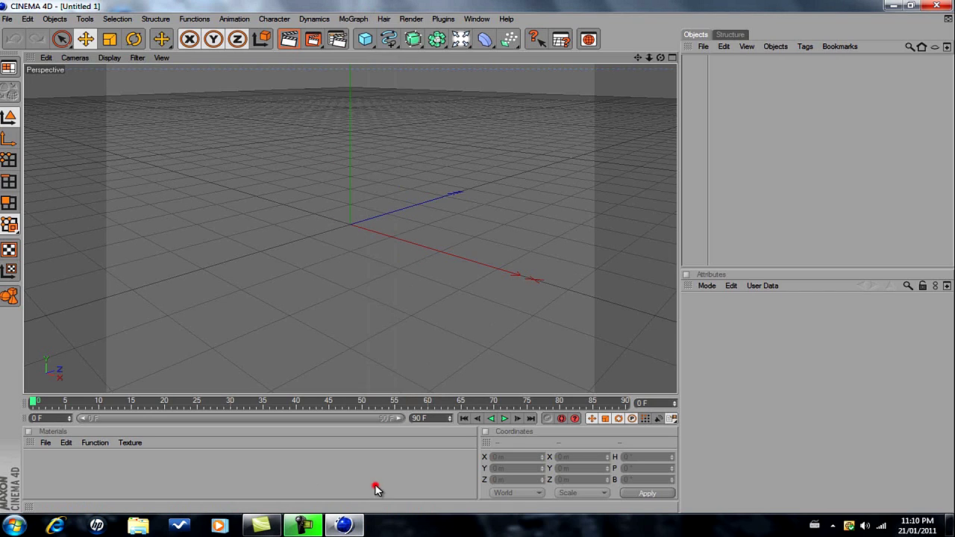
{"action": "left_click", "coordinate": [352, 19]}
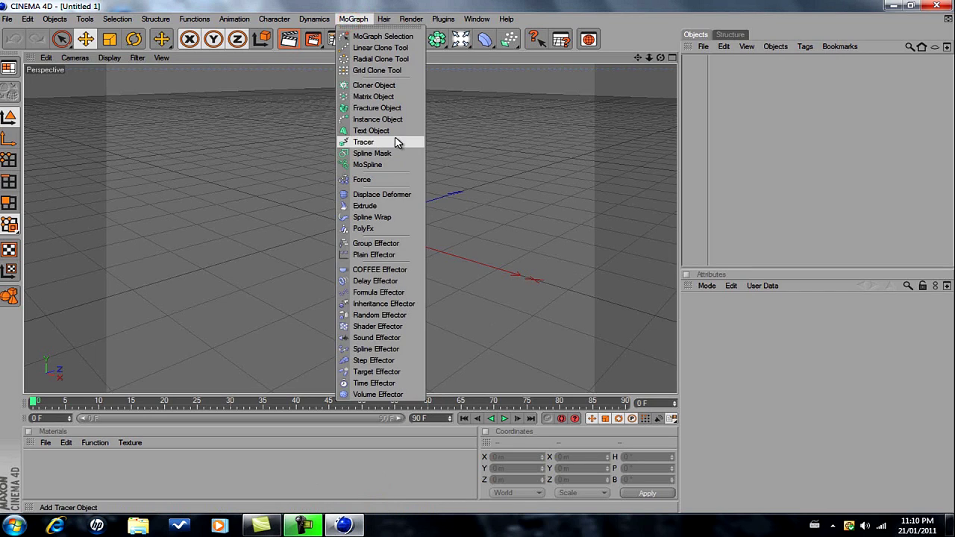
{"action": "left_click", "coordinate": [382, 130]}
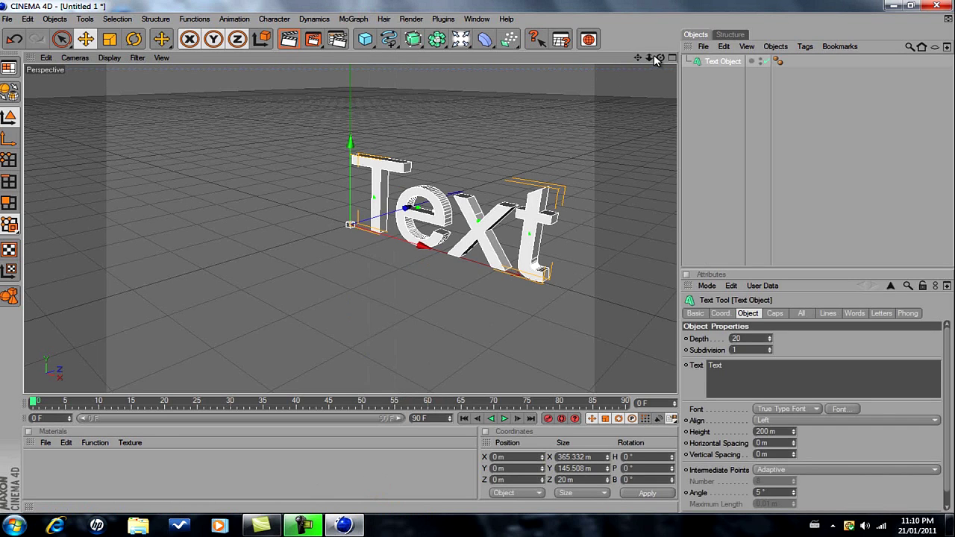
Set the text object's depth to 60 and its text to "ShinyyHD"
{"action": "left_click_drag", "start_coordinate": [659, 58], "coordinate": [473, 255]}
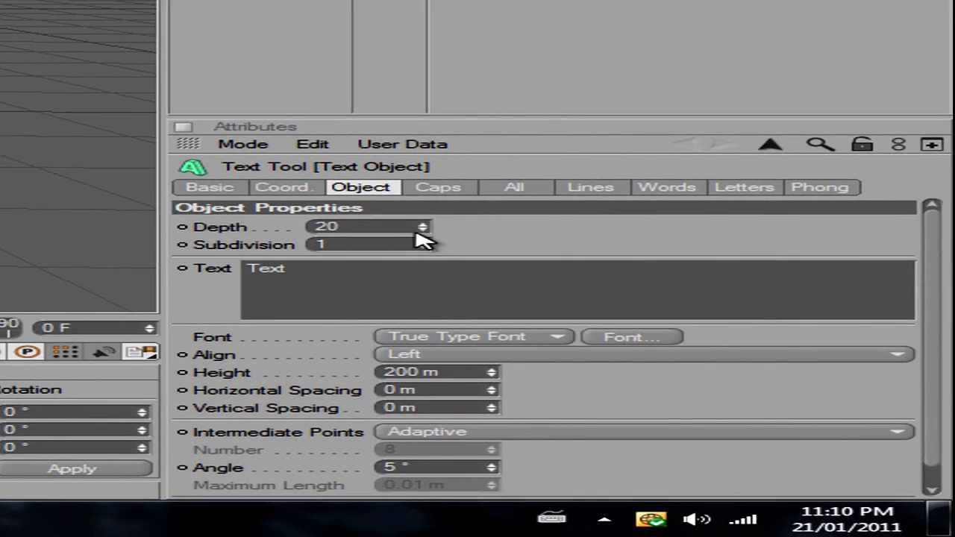
{"action": "left_click_drag", "start_coordinate": [426, 223], "coordinate": [427, 224]}
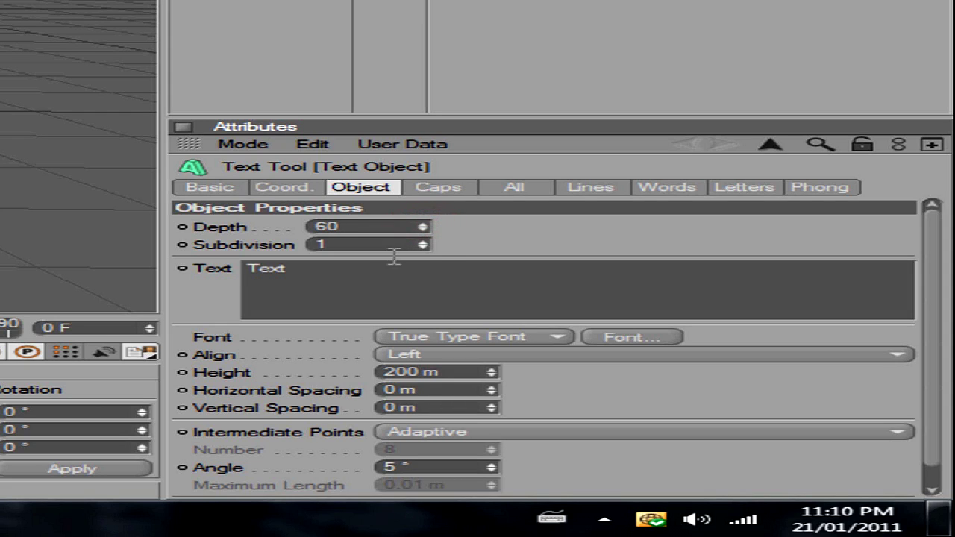
{"action": "left_click", "coordinate": [406, 272]}
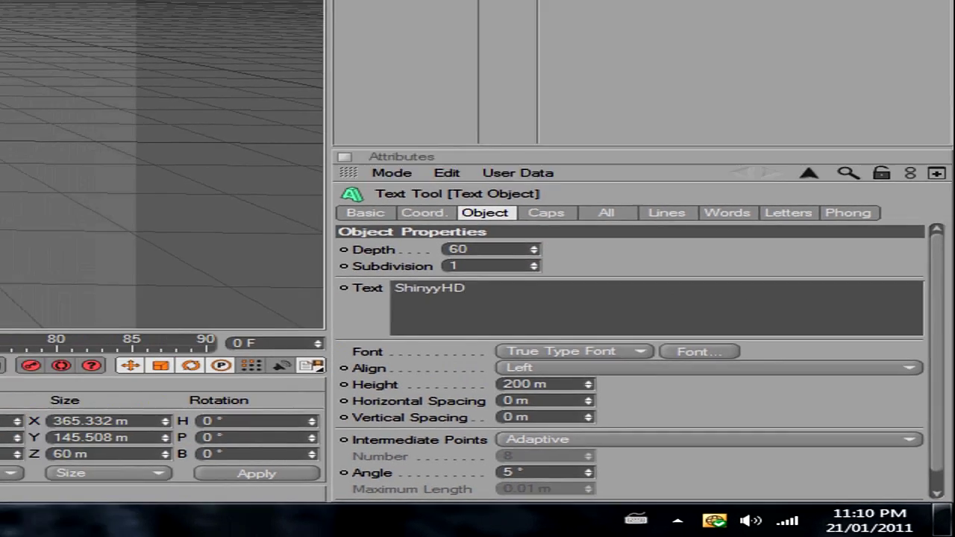
Move the text object along the X axis to about -230 m so the whole word fits the camera frame
{"action": "left_click", "coordinate": [476, 284]}
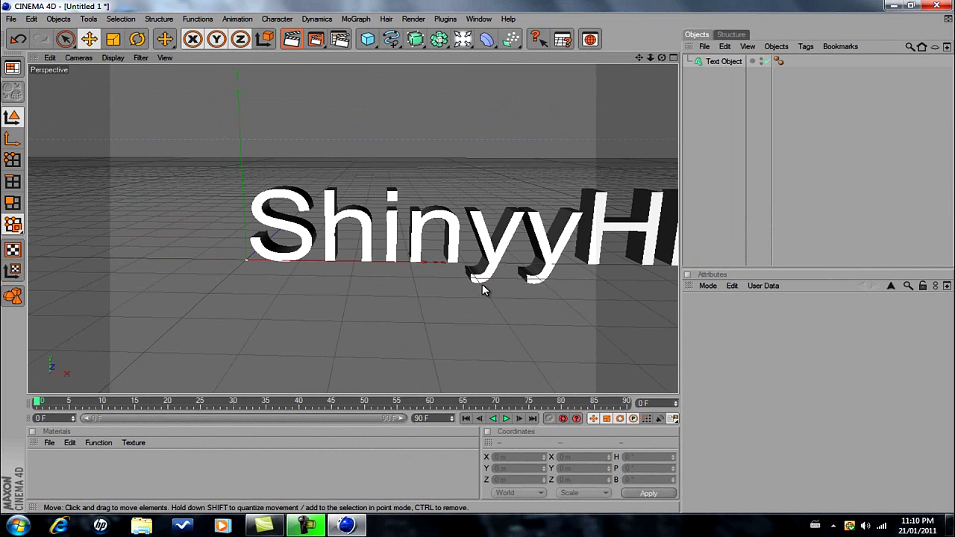
{"action": "left_click", "coordinate": [720, 61]}
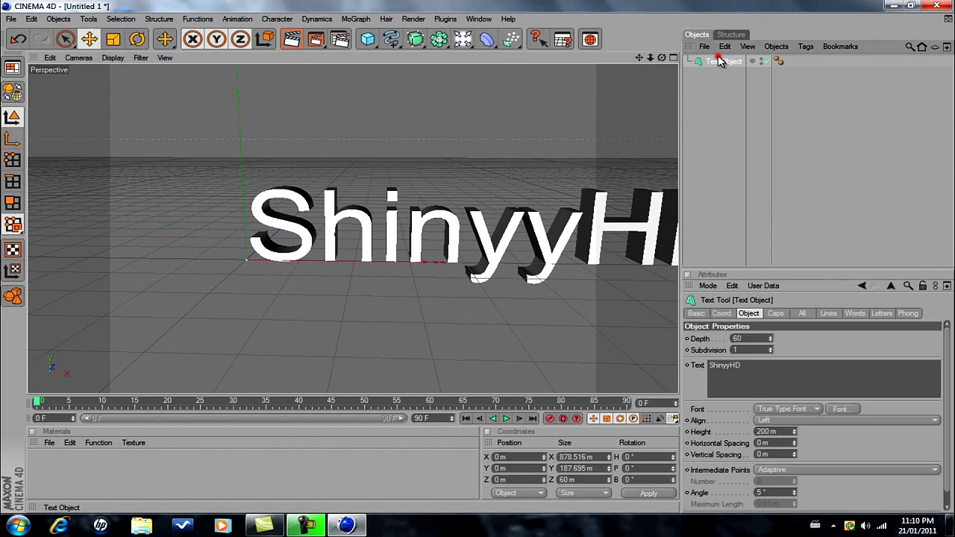
{"action": "left_click_drag", "start_coordinate": [477, 258], "coordinate": [360, 256]}
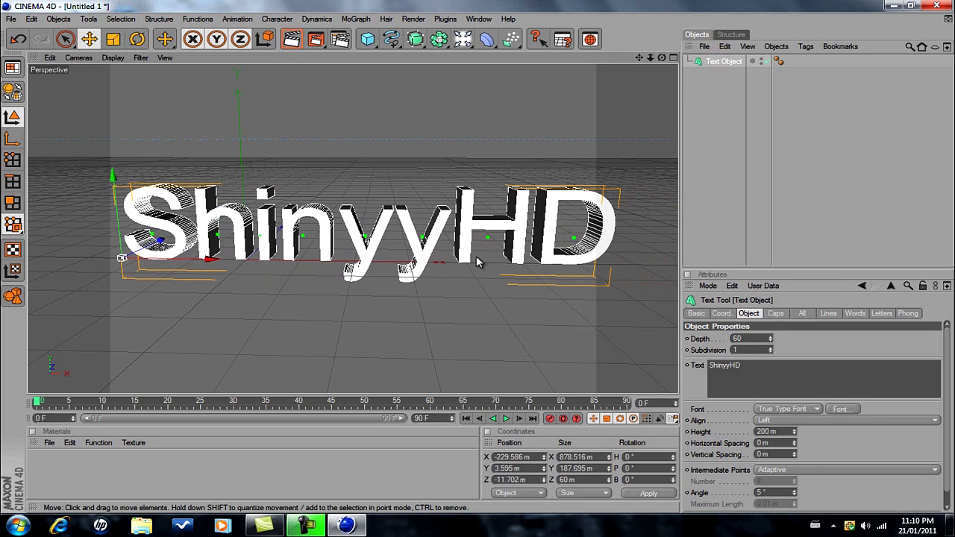
Set the text object's font to Impact in Bold style and render the view as a preview
{"action": "left_click", "coordinate": [839, 409]}
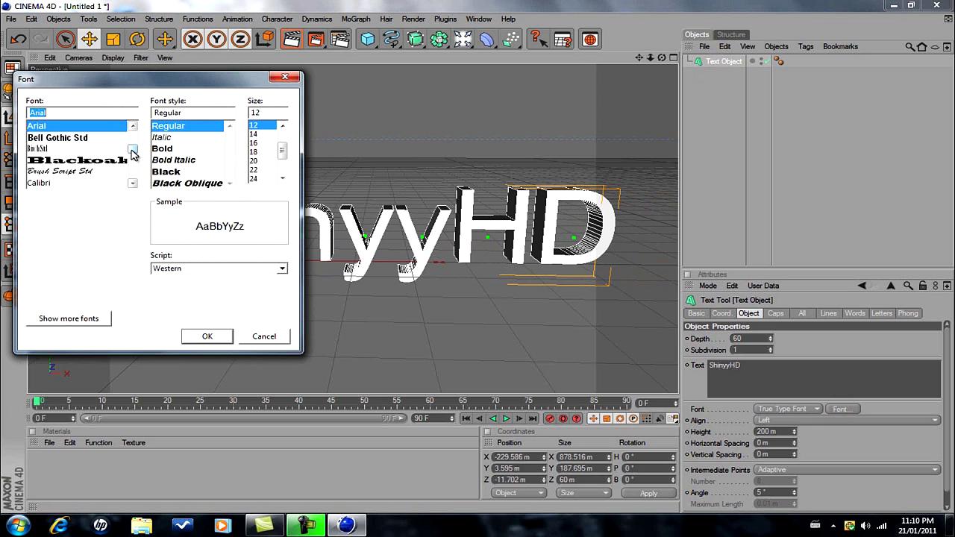
{"action": "left_click_drag", "start_coordinate": [132, 153], "coordinate": [131, 181]}
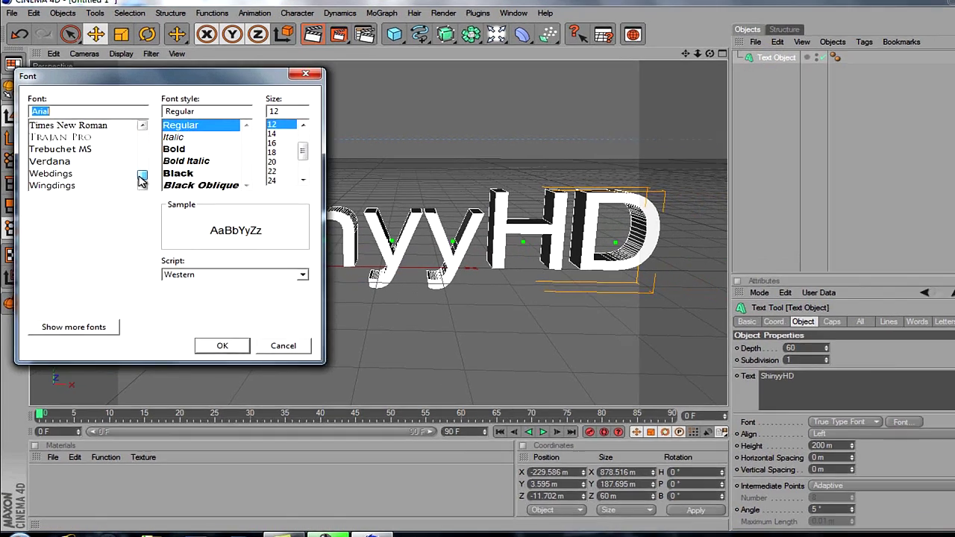
{"action": "left_click_drag", "start_coordinate": [141, 125], "coordinate": [142, 125]}
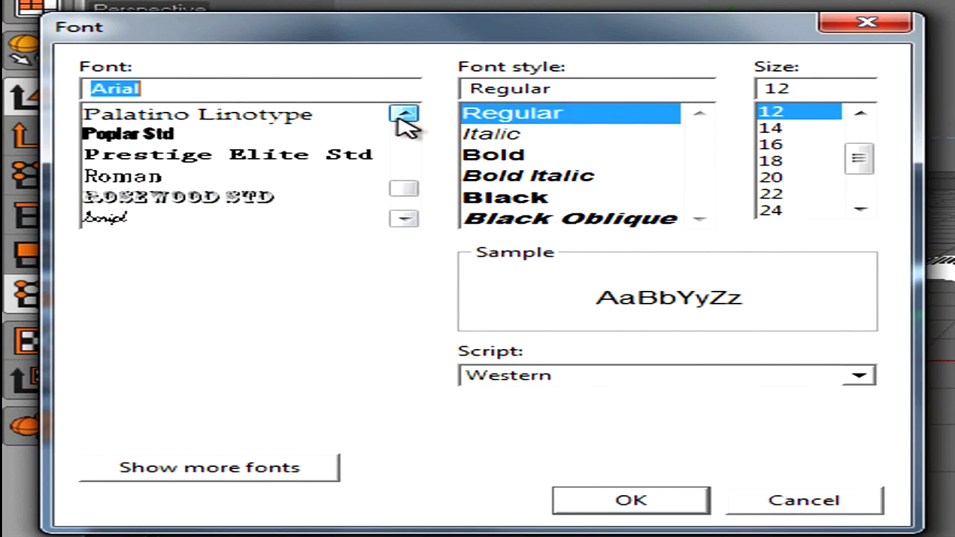
{"action": "left_click_drag", "start_coordinate": [401, 119], "coordinate": [400, 124]}
{"action": "left_click", "coordinate": [168, 177]}
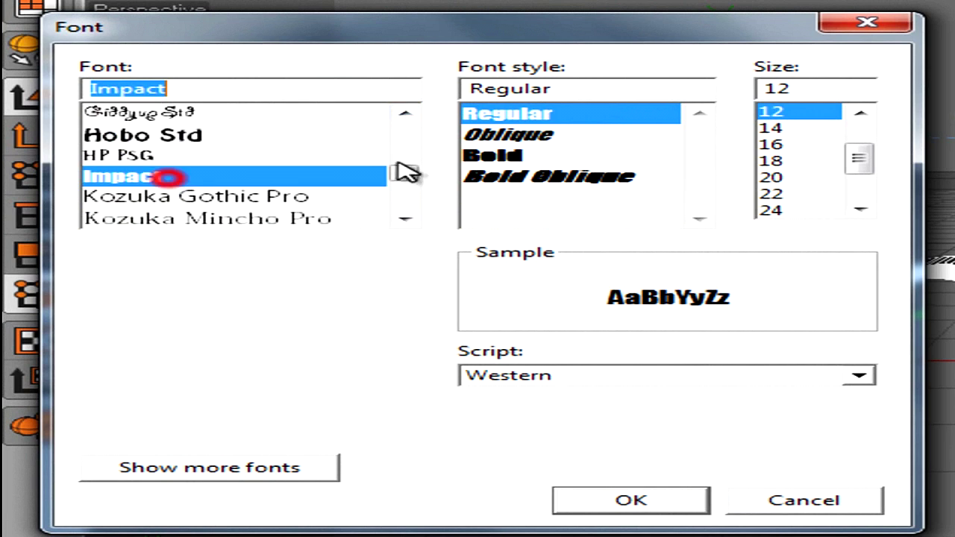
{"action": "left_click", "coordinate": [544, 156]}
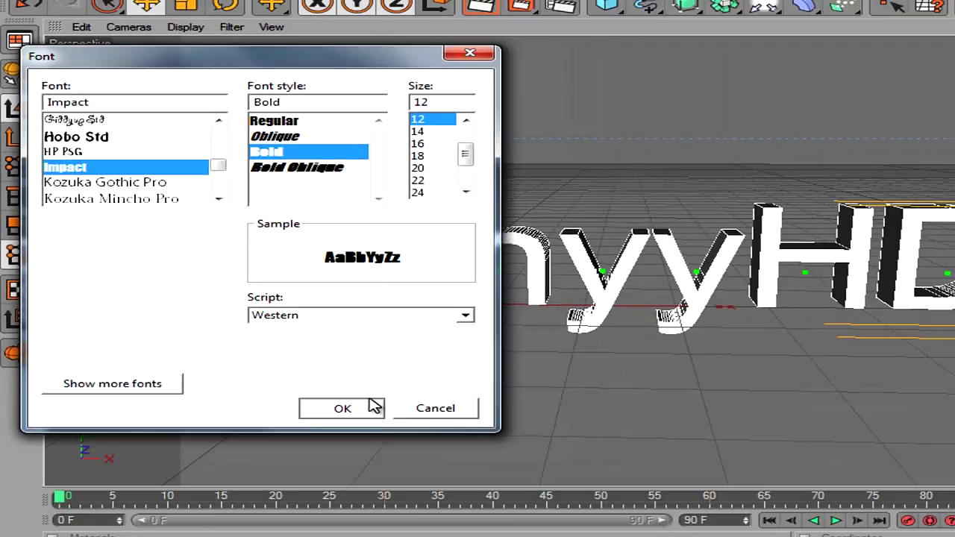
{"action": "left_click", "coordinate": [671, 502]}
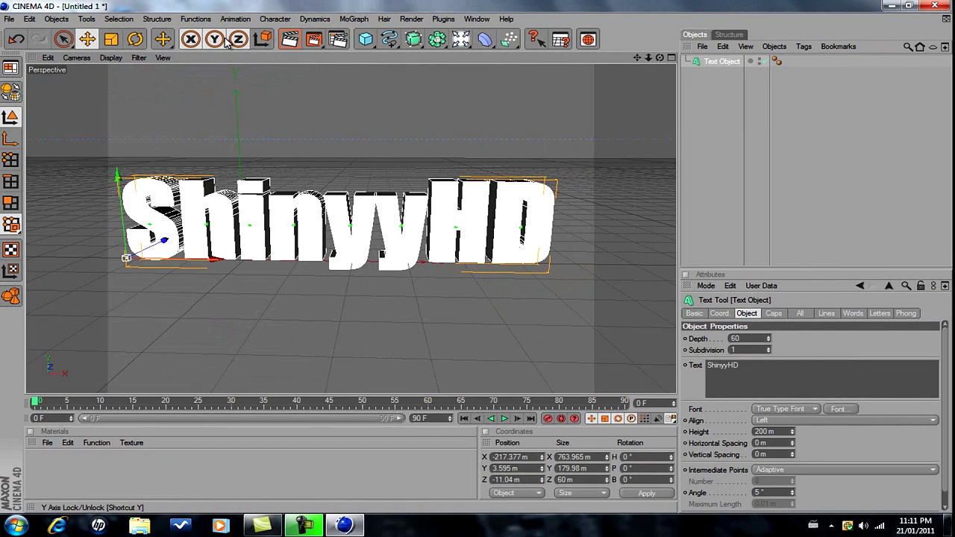
{"action": "left_click", "coordinate": [290, 39]}
{"action": "left_click", "coordinate": [399, 235]}
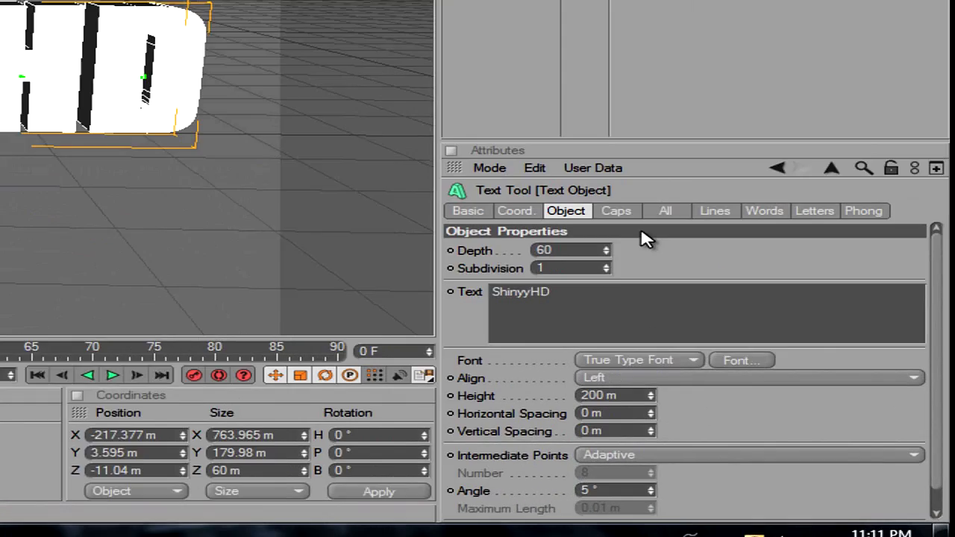
Set both the start and end caps of the text object to Fillet Cap
{"action": "left_click", "coordinate": [774, 312]}
{"action": "left_click", "coordinate": [760, 337]}
{"action": "left_click", "coordinate": [762, 391]}
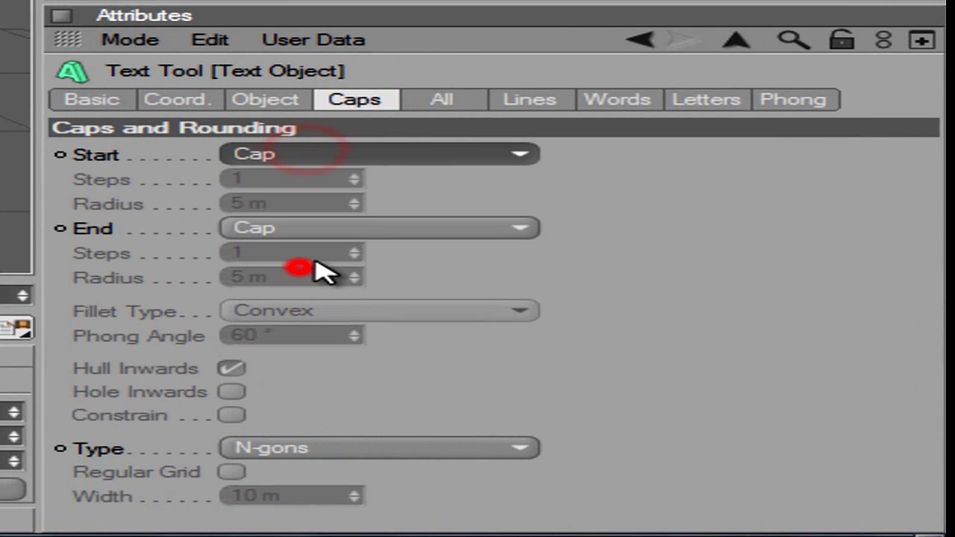
{"action": "left_click", "coordinate": [311, 155]}
{"action": "left_click", "coordinate": [312, 252]}
{"action": "left_click", "coordinate": [315, 228]}
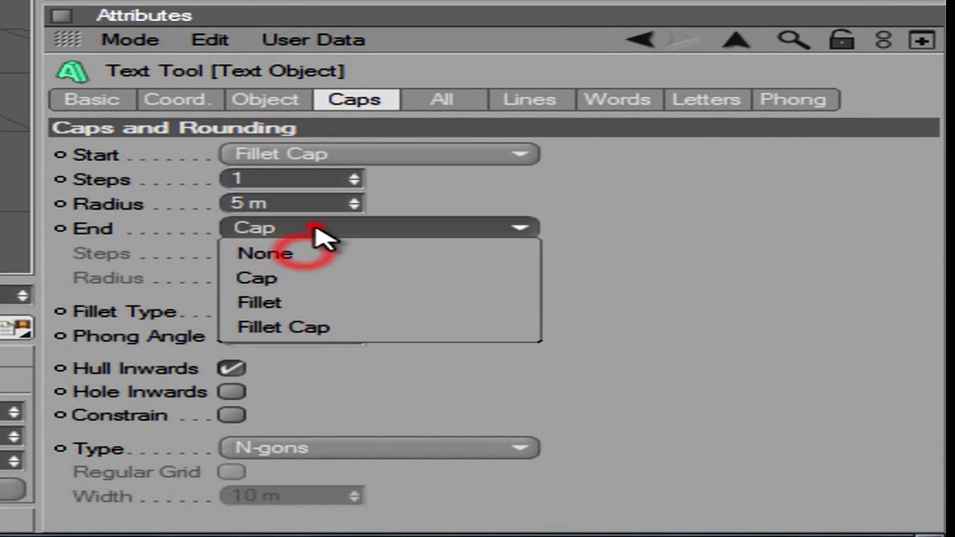
{"action": "left_click", "coordinate": [284, 327]}
Set the text object's horizontal spacing to 5 m
{"action": "left_click", "coordinate": [265, 101]}
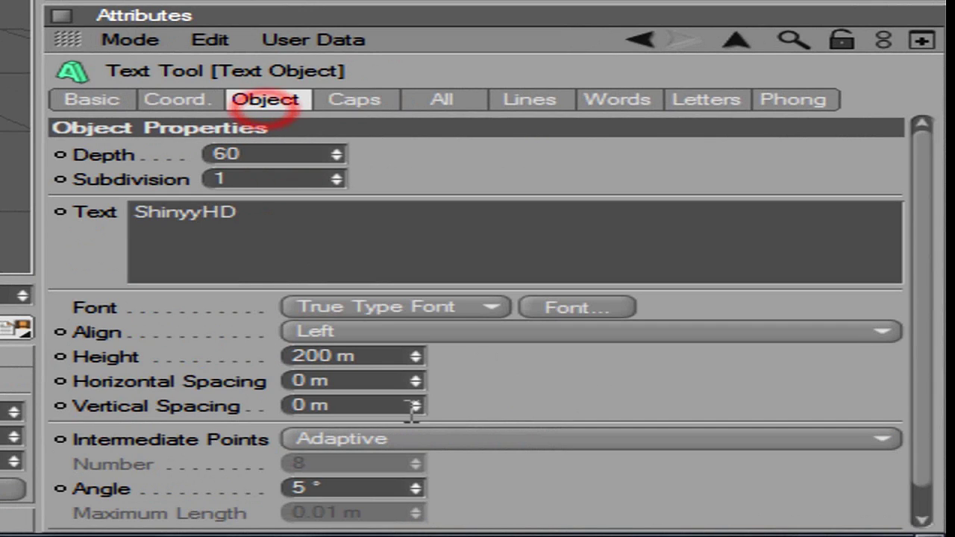
{"action": "left_click", "coordinate": [416, 376]}
{"action": "left_click", "coordinate": [415, 377]}
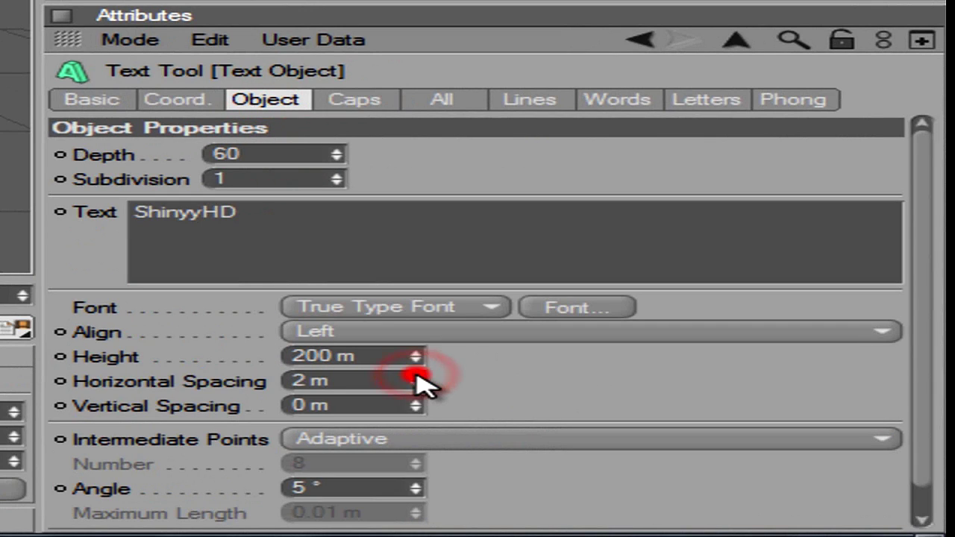
{"action": "left_click", "coordinate": [416, 377]}
{"action": "left_click", "coordinate": [415, 377]}
{"action": "left_click", "coordinate": [415, 377]}
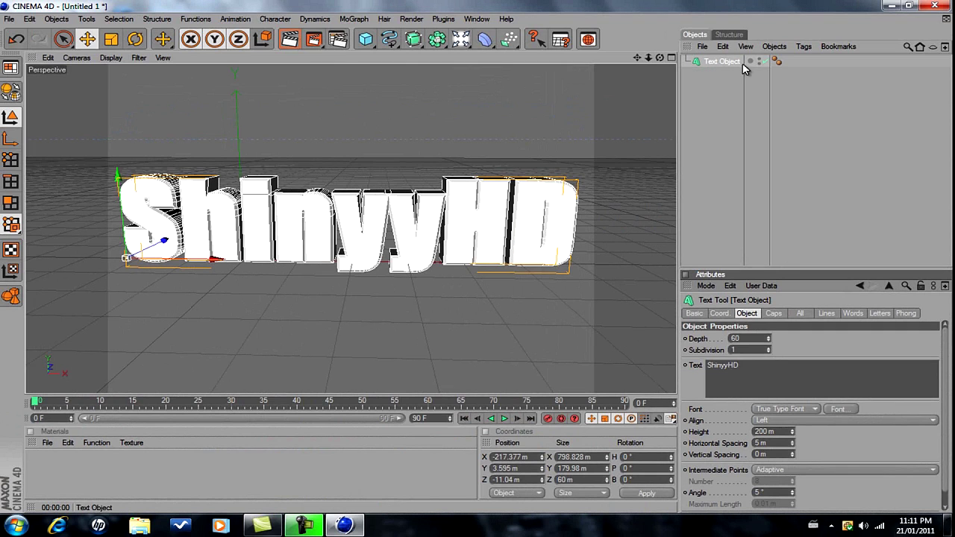
Add a Null Object and make the Text Object its child
{"action": "left_click", "coordinate": [55, 19]}
{"action": "left_click", "coordinate": [71, 35]}
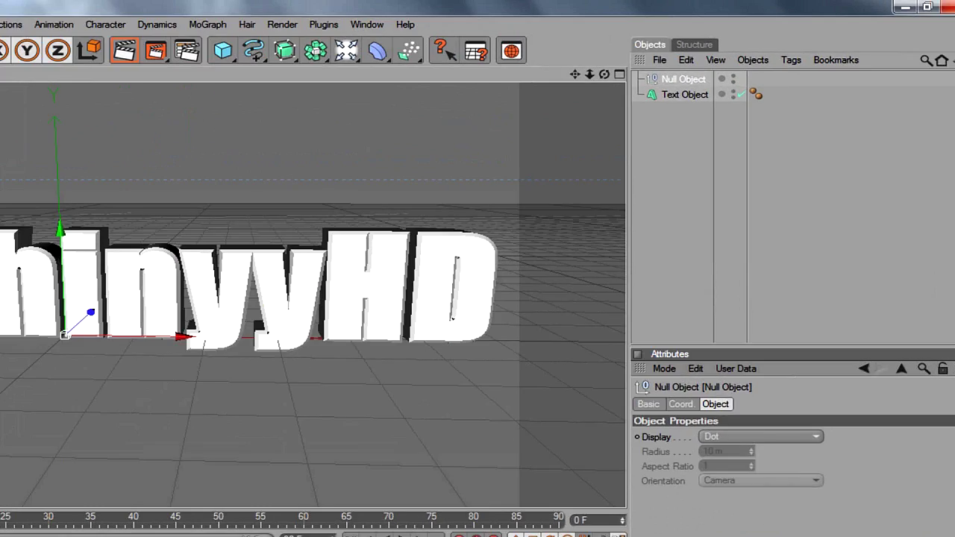
{"action": "left_click_drag", "start_coordinate": [680, 94], "coordinate": [679, 79]}
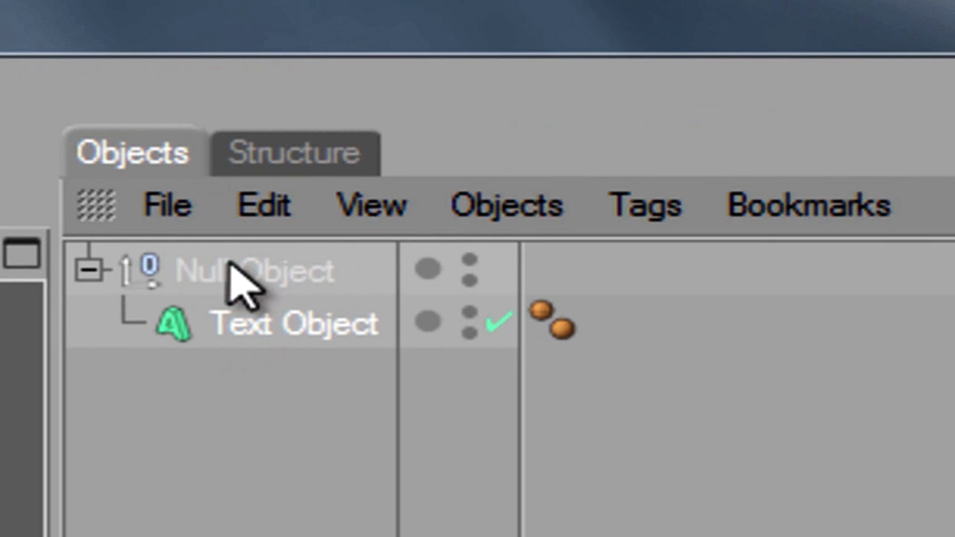
{"action": "left_click", "coordinate": [239, 279]}
{"action": "left_click_drag", "start_coordinate": [231, 340], "coordinate": [261, 333]}
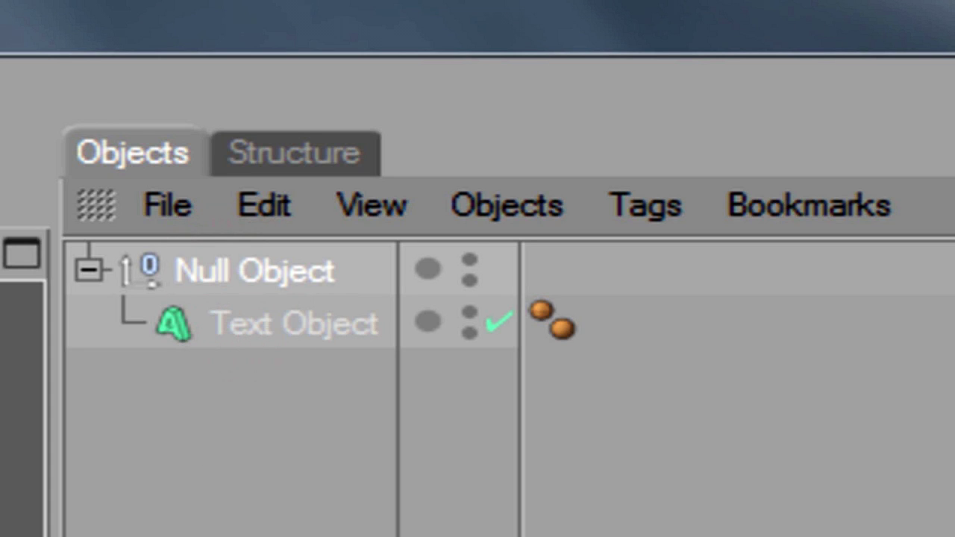
Add a MoGraph Fracture Object and place the Null Object with its text inside it
{"action": "left_click", "coordinate": [261, 268]}
{"action": "left_click", "coordinate": [352, 19]}
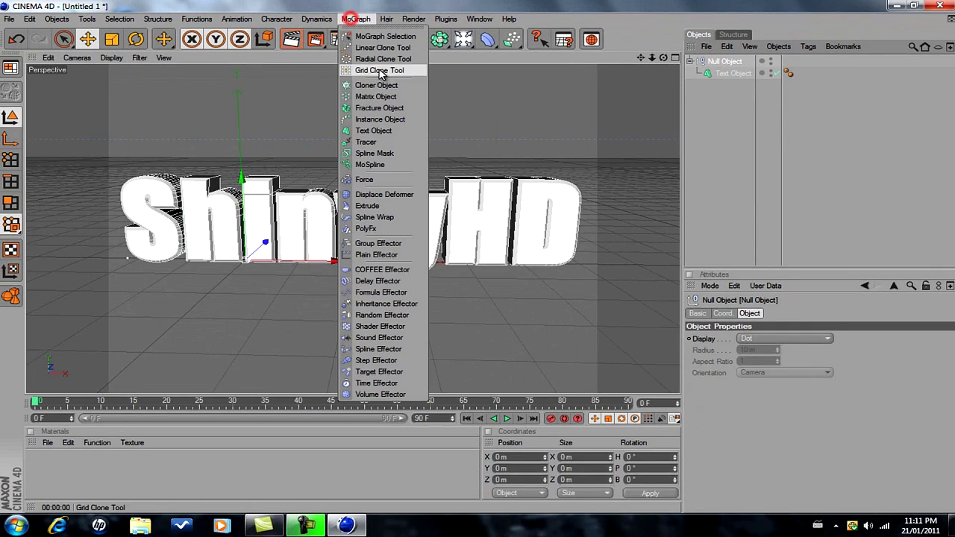
{"action": "left_click", "coordinate": [384, 108]}
{"action": "left_click_drag", "start_coordinate": [722, 74], "coordinate": [727, 63]}
Set the Fracture Object's mode to Explode Segments
{"action": "left_click", "coordinate": [726, 61]}
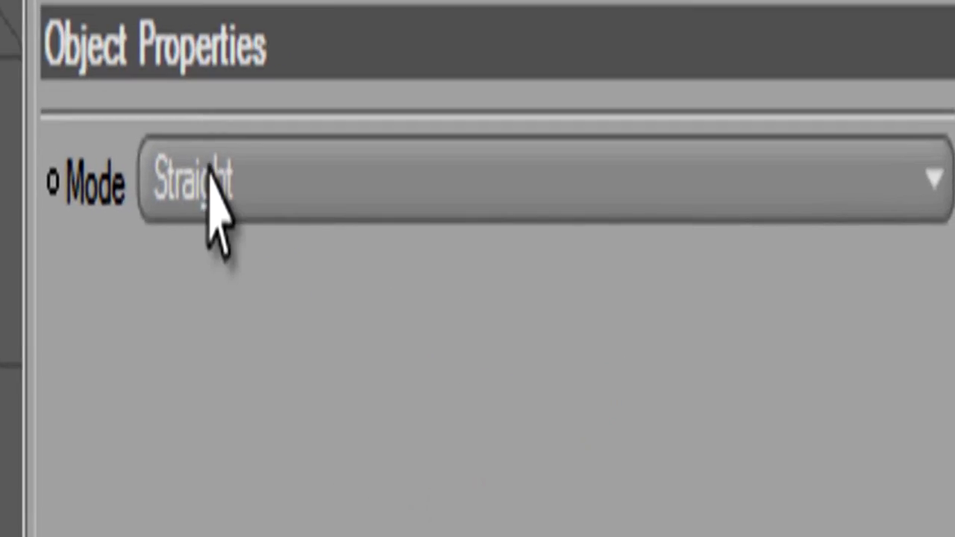
{"action": "left_click", "coordinate": [734, 342]}
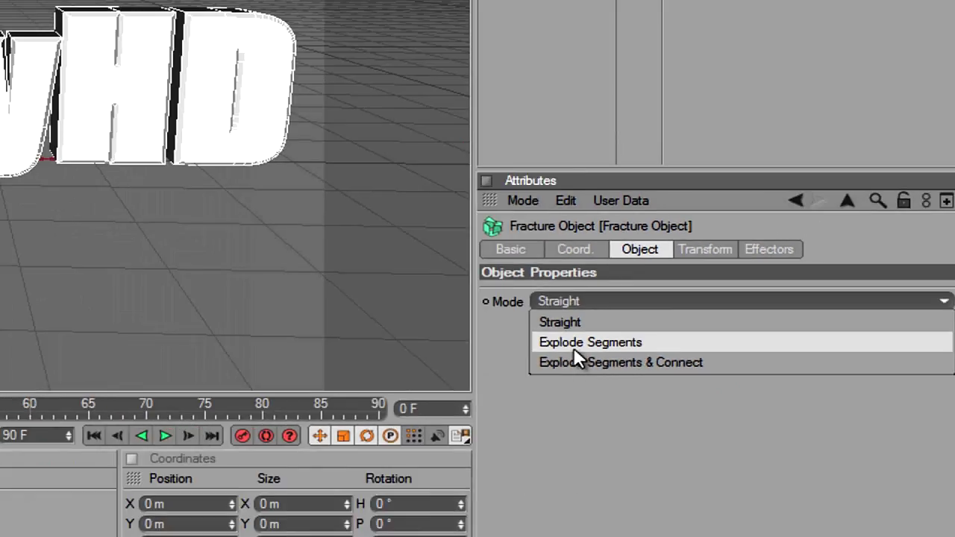
{"action": "left_click", "coordinate": [238, 292]}
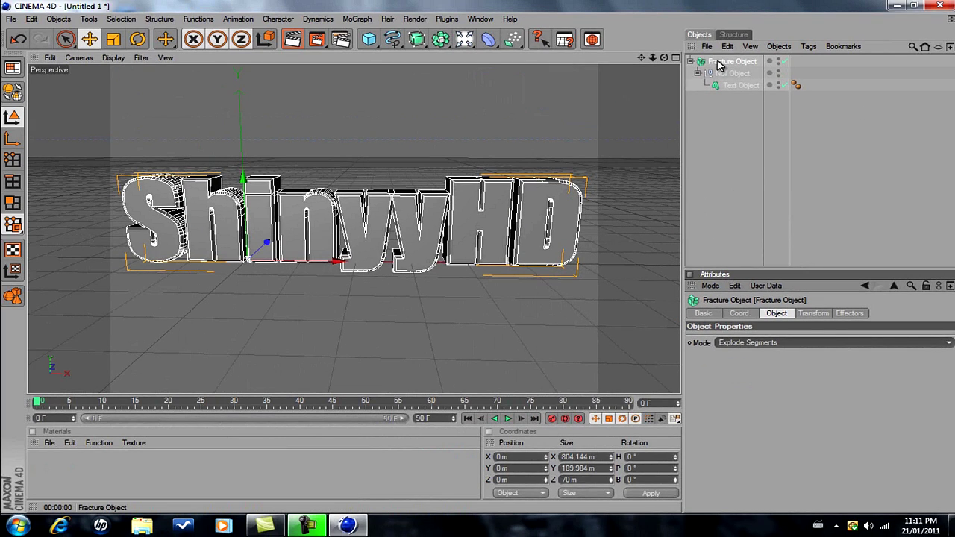
{"action": "left_click", "coordinate": [357, 19]}
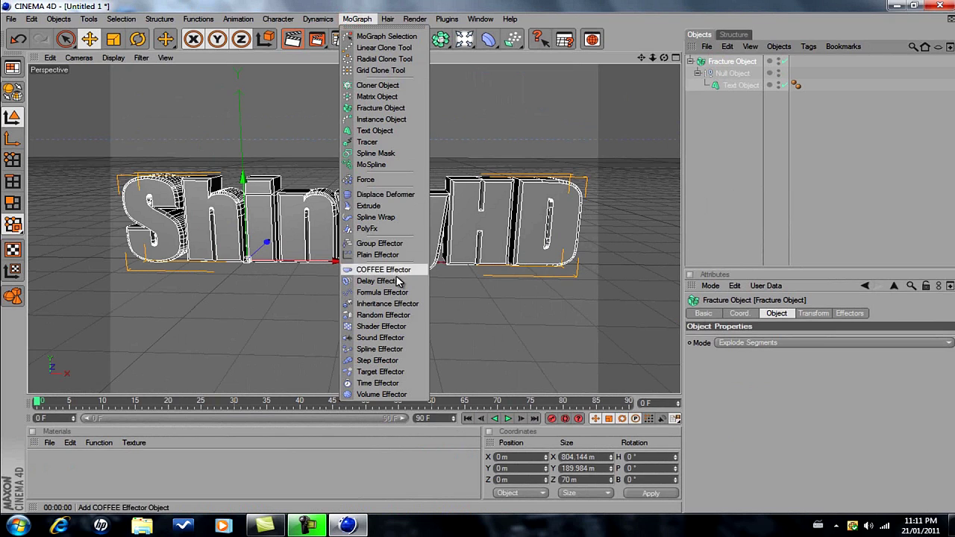
{"action": "left_click", "coordinate": [398, 326]}
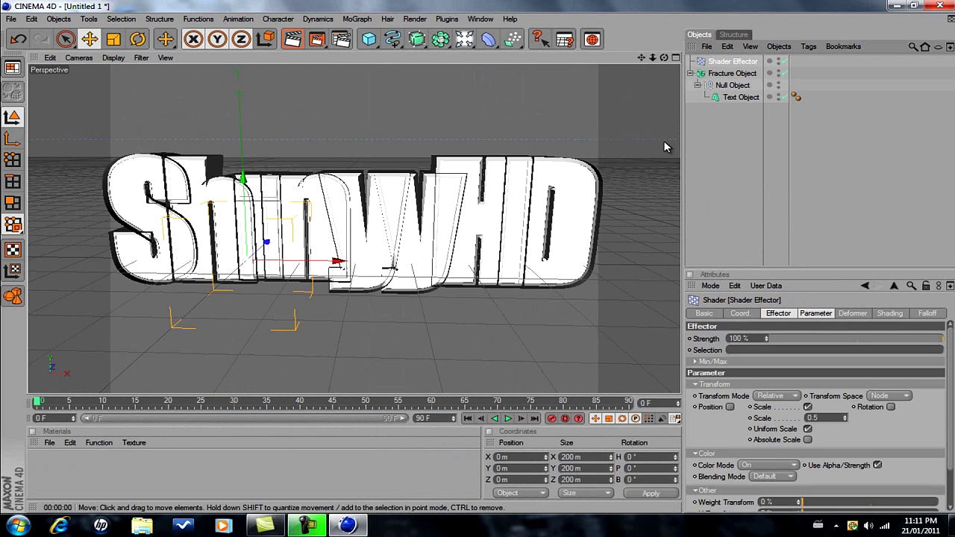
{"action": "right_click", "coordinate": [555, 142]}
{"action": "left_click", "coordinate": [582, 146]}
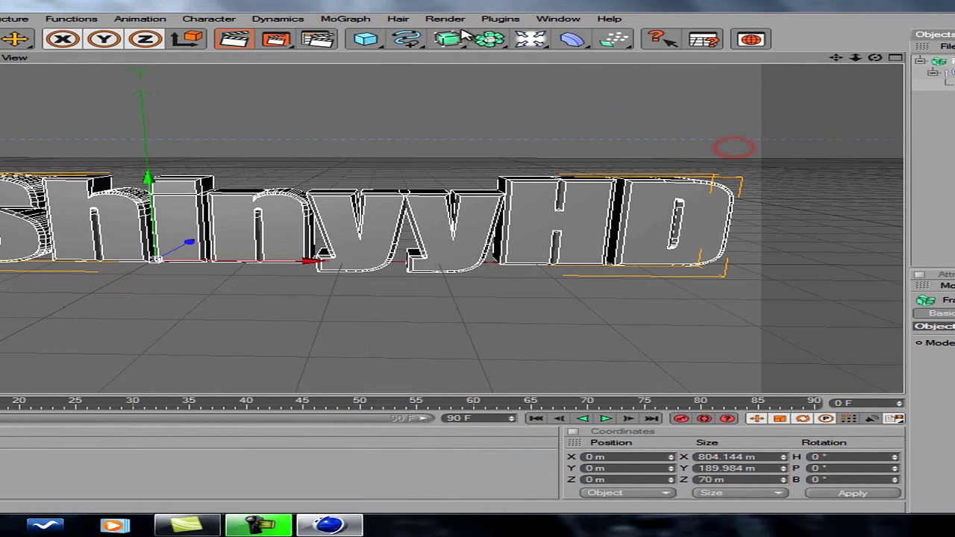
Add a MoGraph Random Effector to the Fracture Object
{"action": "left_click", "coordinate": [345, 19]}
{"action": "left_click", "coordinate": [404, 280]}
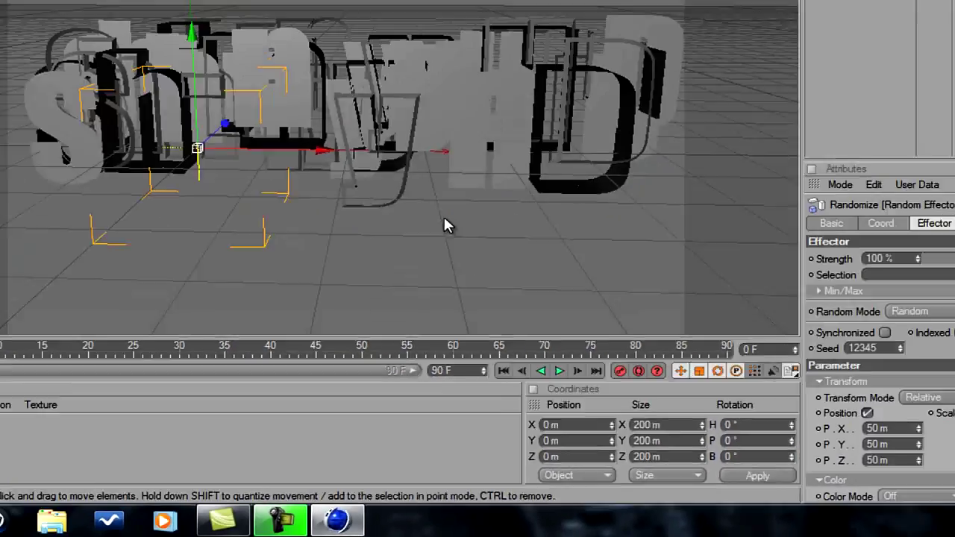
Disable position randomisation in the Random Effector's parameters and enable rotation instead
{"action": "left_click", "coordinate": [736, 73]}
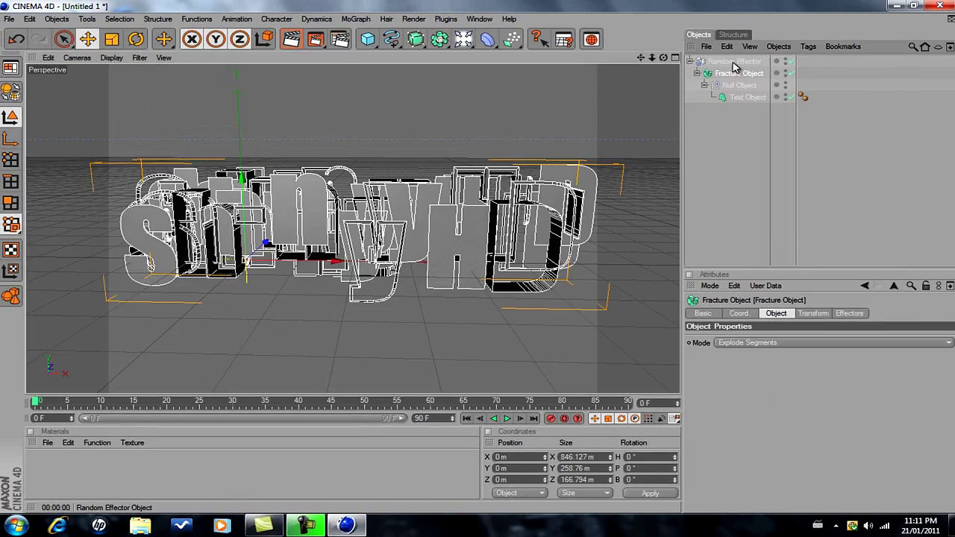
{"action": "left_click", "coordinate": [735, 61]}
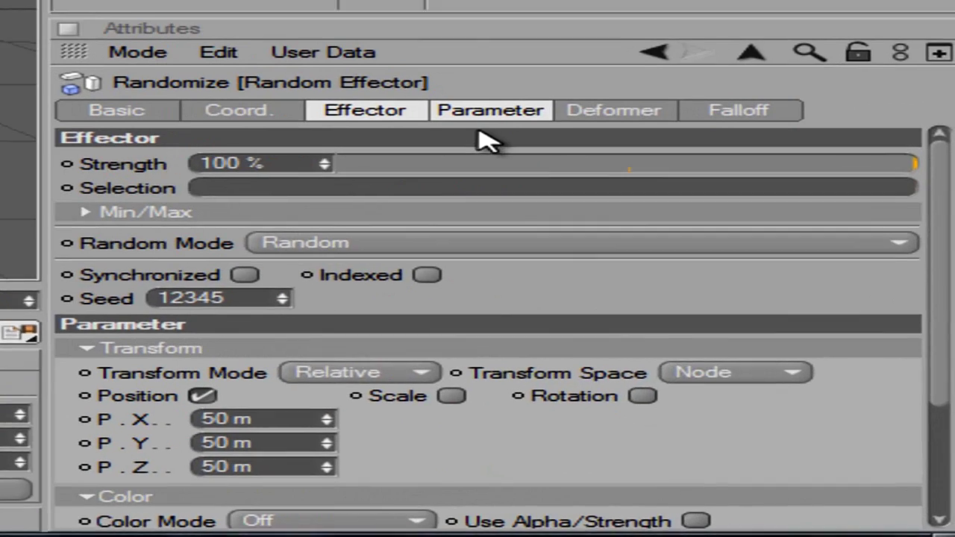
{"action": "left_click", "coordinate": [486, 111]}
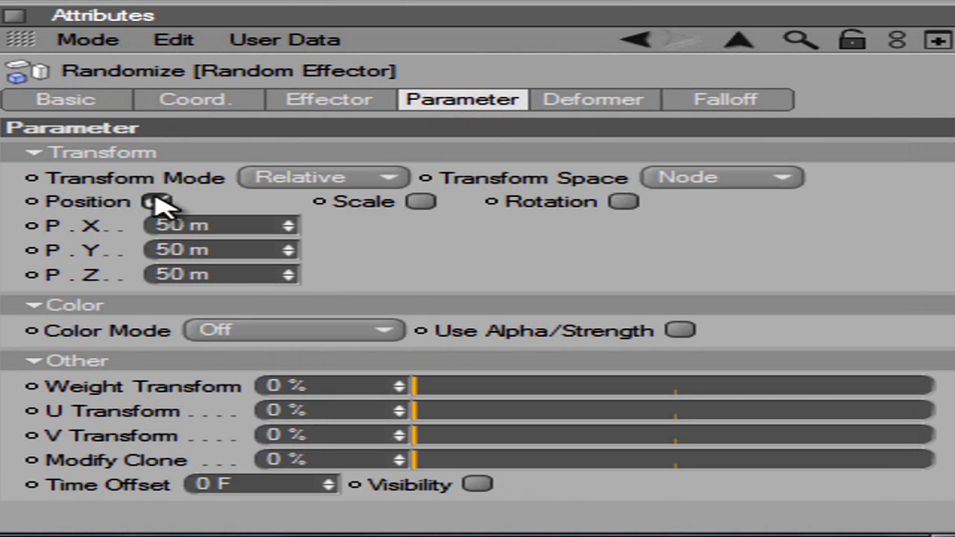
{"action": "left_click", "coordinate": [154, 202]}
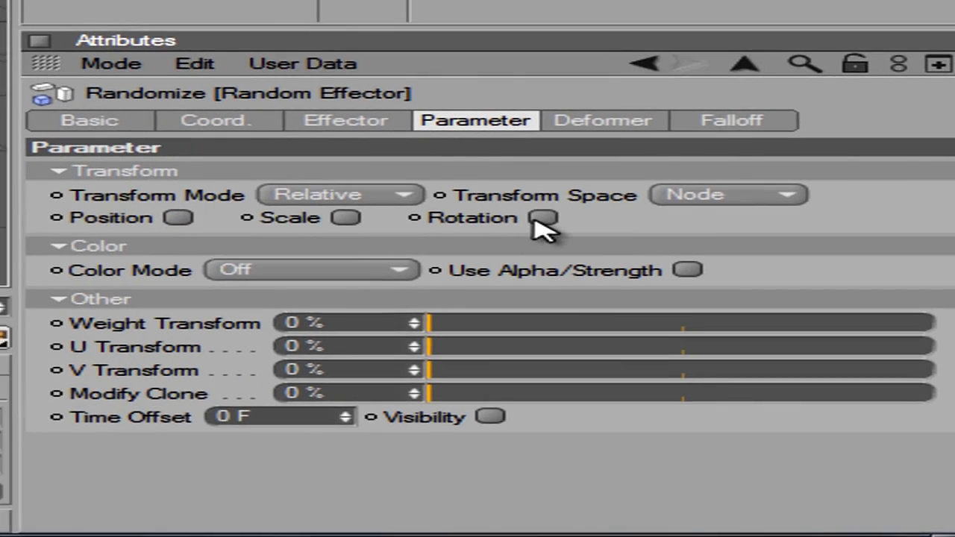
{"action": "left_click", "coordinate": [529, 202]}
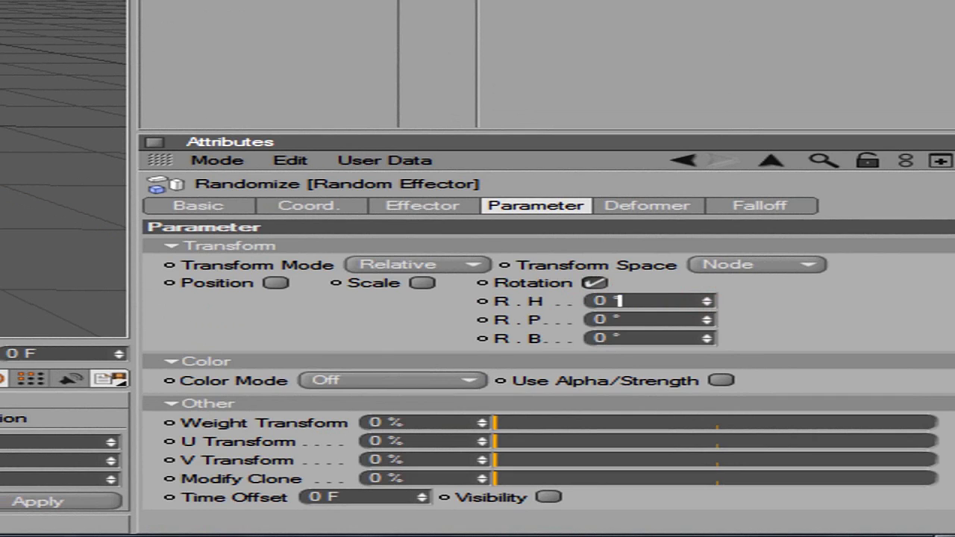
Turn on Autokeying, move to frame 10 and extend the animation length to 200 frames
{"action": "key", "text": "ctrl+F9"}
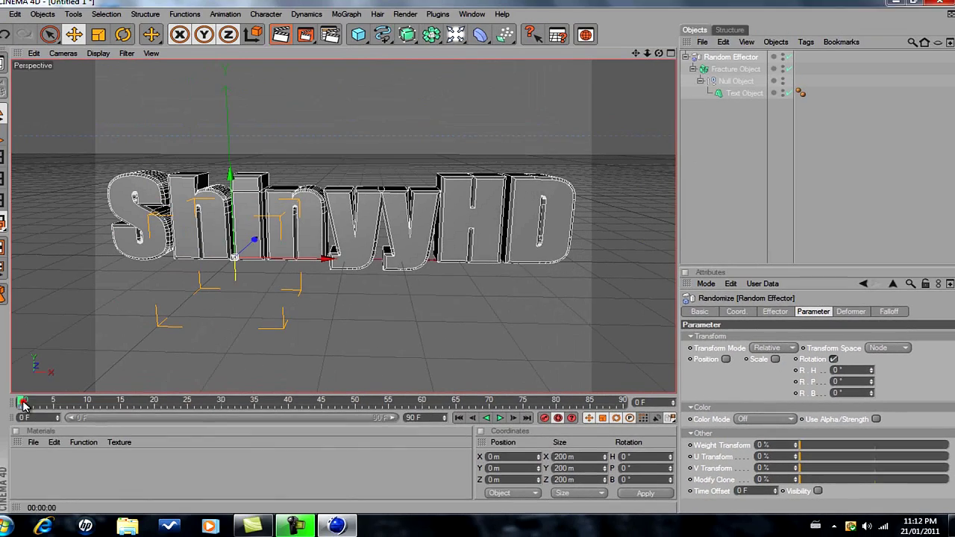
{"action": "left_click_drag", "start_coordinate": [45, 403], "coordinate": [131, 403]}
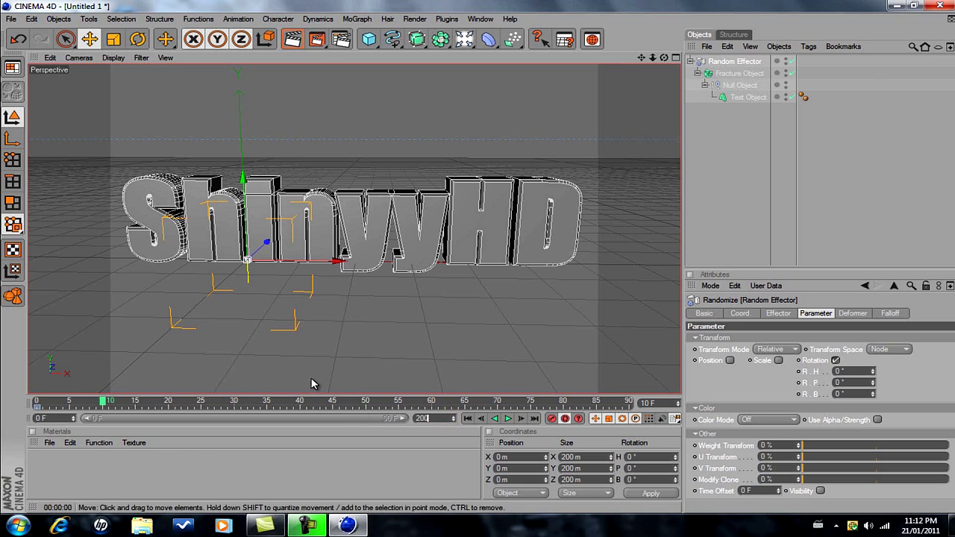
{"action": "left_click", "coordinate": [393, 463]}
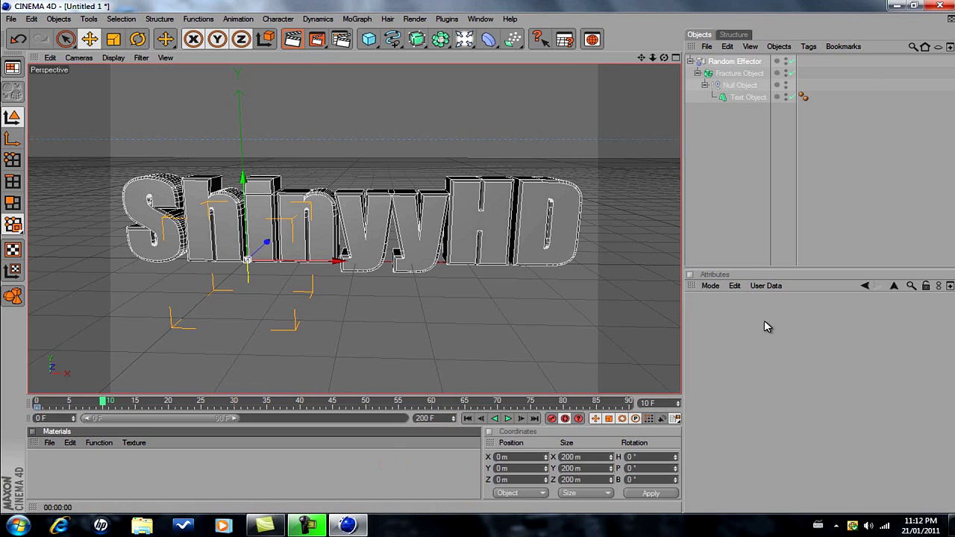
Keyframe the Random Effector's rotation at frame 10 with H 300°, P 200° and B 100°
{"action": "left_click", "coordinate": [735, 61]}
{"action": "left_click", "coordinate": [862, 371]}
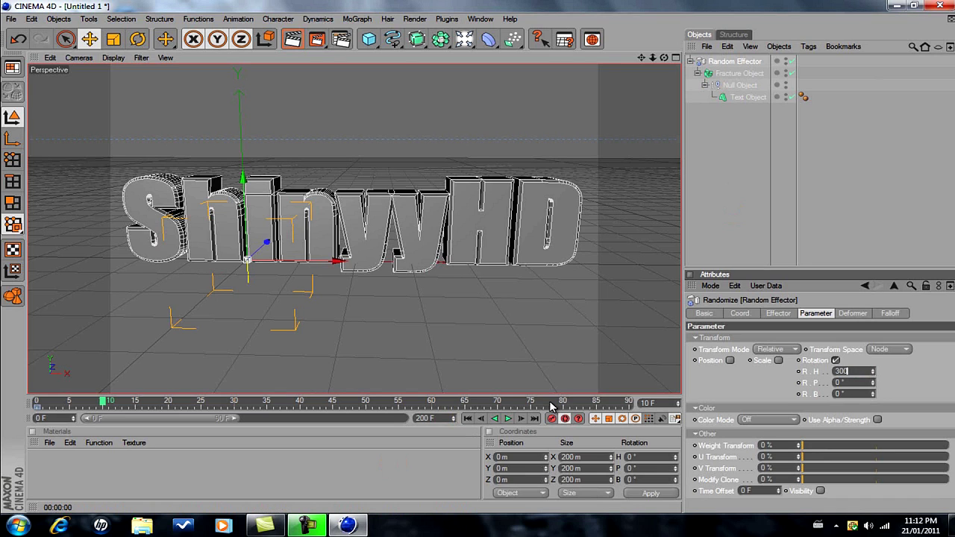
{"action": "key", "text": "Tab"}
{"action": "key", "text": "Tab"}
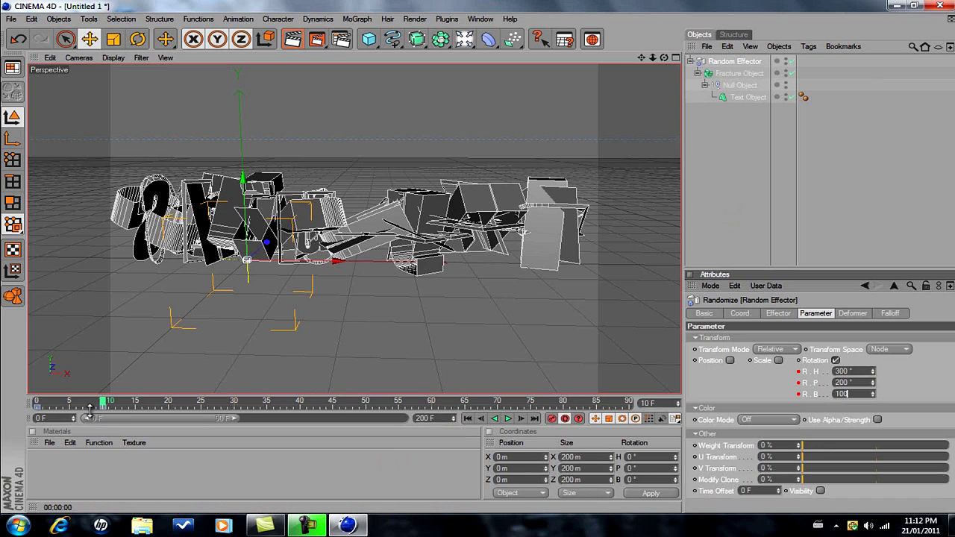
Keyframe the Random Effector's H, P and B rotation to 0° at frame 45
{"action": "left_click_drag", "start_coordinate": [104, 404], "coordinate": [335, 414]}
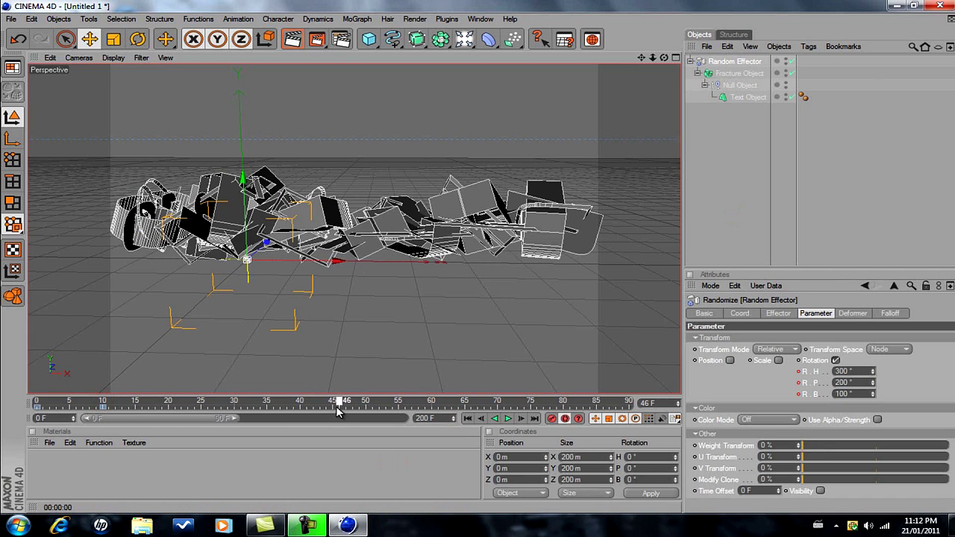
{"action": "left_click", "coordinate": [862, 370]}
{"action": "type", "text": "0"}
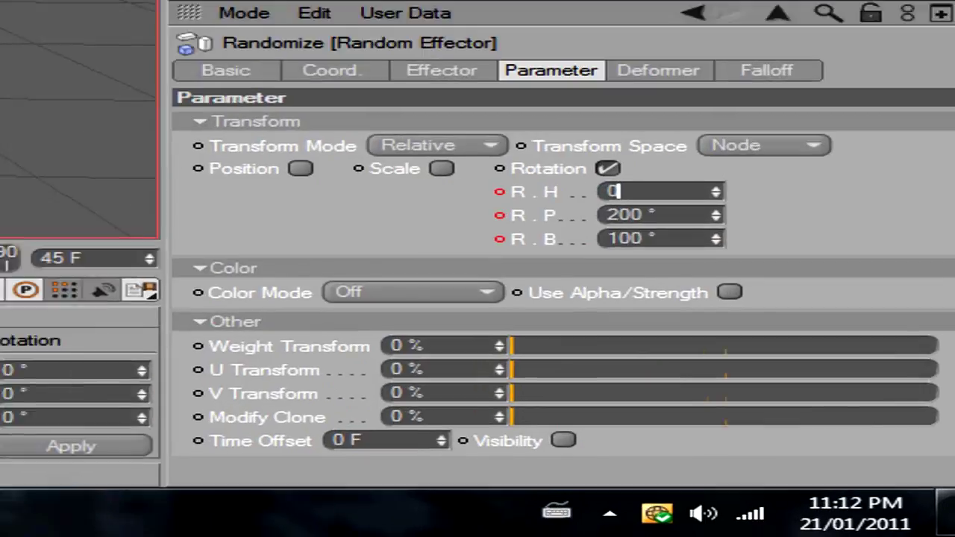
{"action": "key", "text": "Tab"}
{"action": "type", "text": "0"}
{"action": "key", "text": "Tab"}
{"action": "type", "text": "0"}
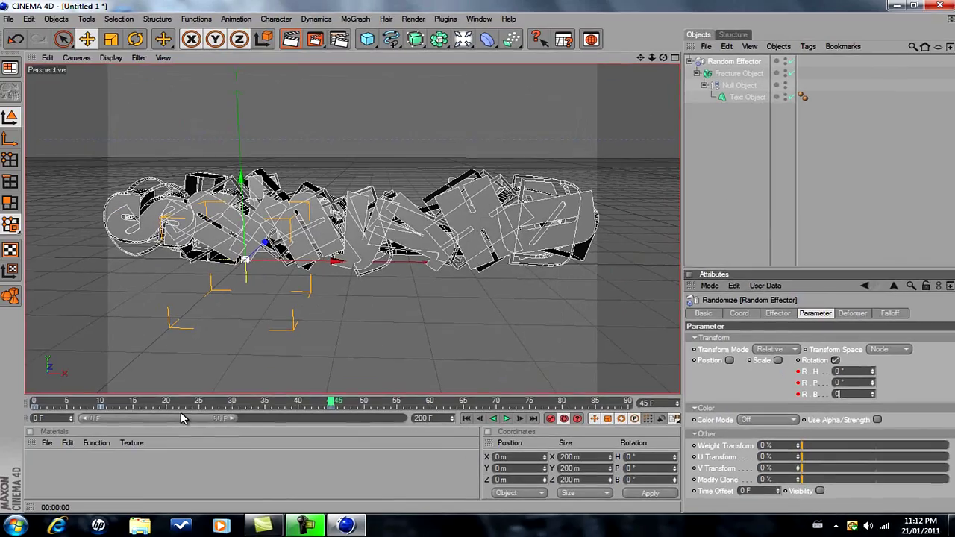
Keyframe the Random Effector's rotation at frame 80 with H 300°, P 200° and B 100°
{"action": "left_click_drag", "start_coordinate": [183, 417], "coordinate": [228, 419]}
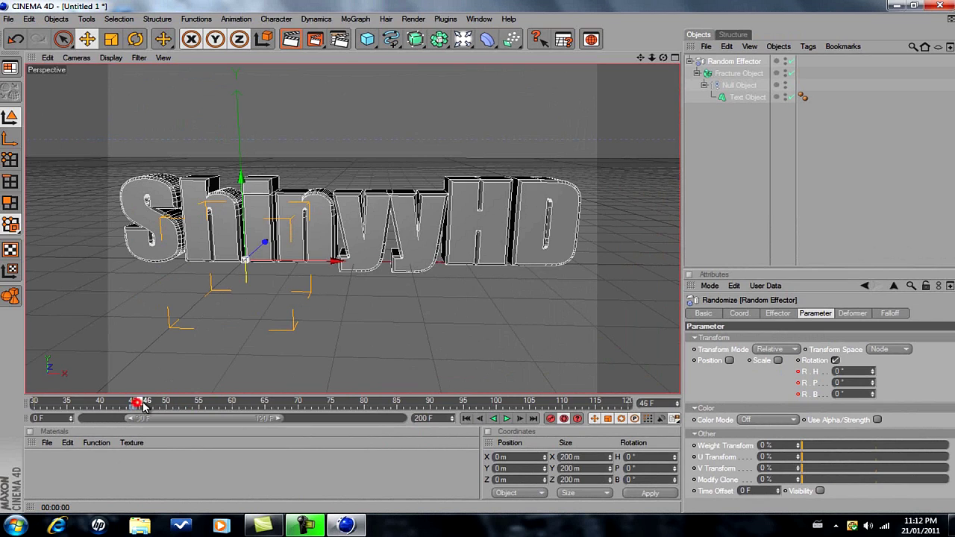
{"action": "left_click_drag", "start_coordinate": [145, 405], "coordinate": [317, 405]}
{"action": "left_click", "coordinate": [854, 371]}
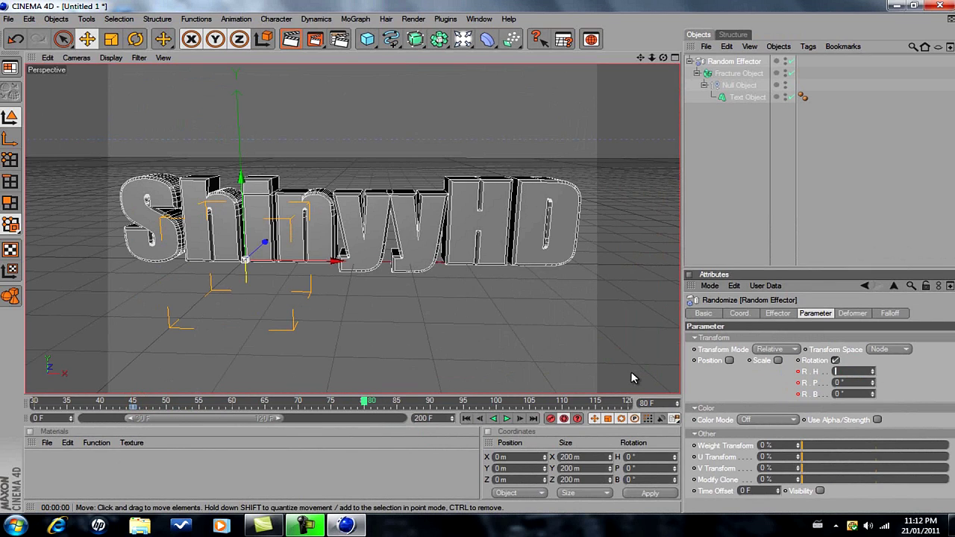
{"action": "key", "text": "Tab"}
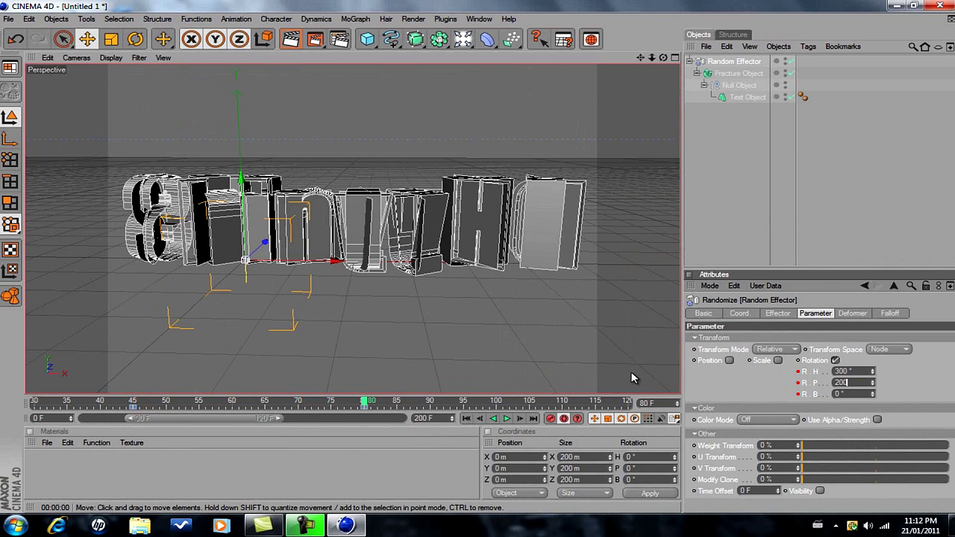
{"action": "key", "text": "Tab"}
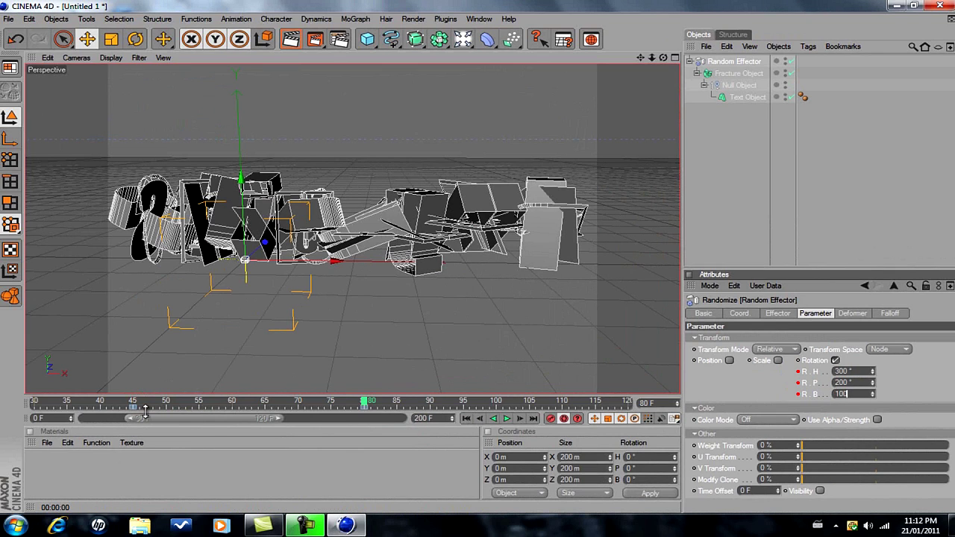
Keyframe the Random Effector's H, P and B rotation to 0° at frame 115
{"action": "left_click_drag", "start_coordinate": [217, 421], "coordinate": [244, 418]}
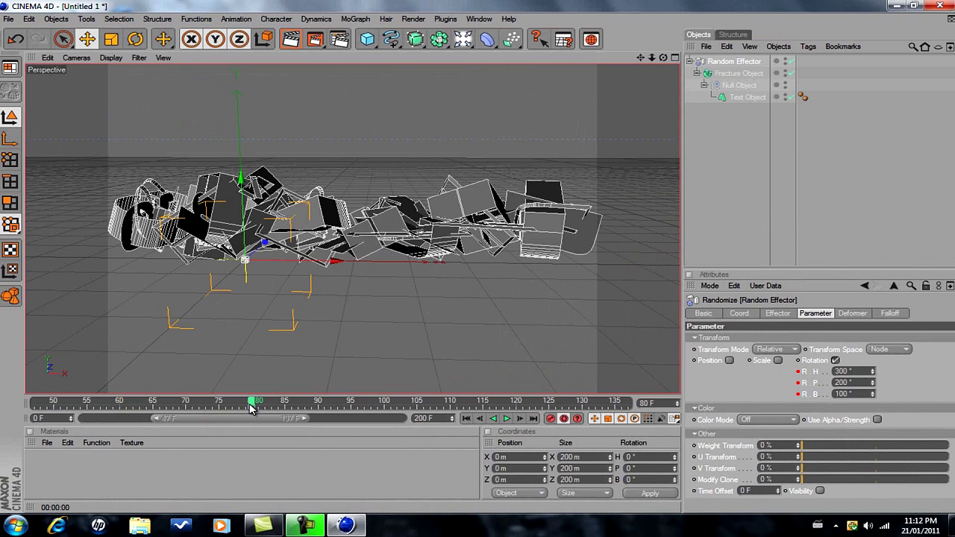
{"action": "left_click_drag", "start_coordinate": [315, 412], "coordinate": [422, 411]}
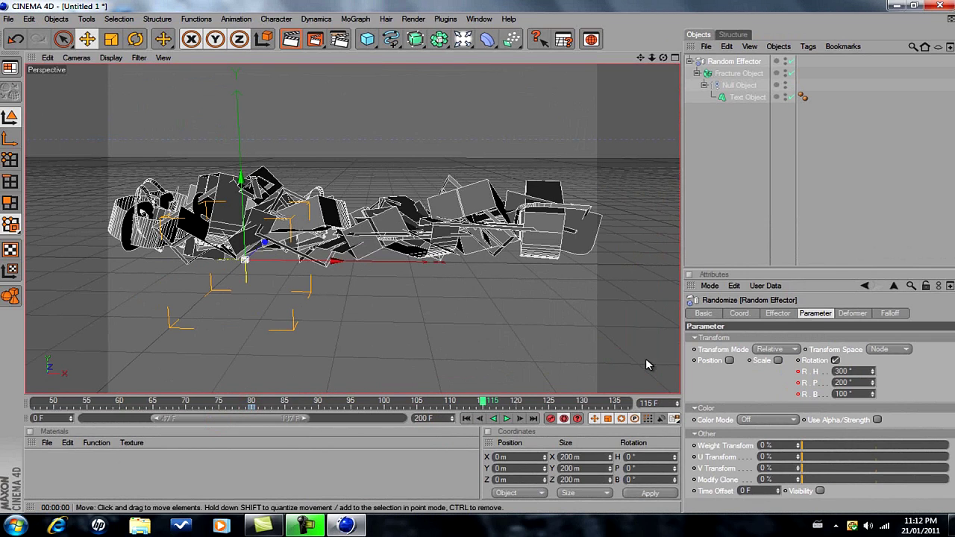
{"action": "left_click", "coordinate": [861, 372]}
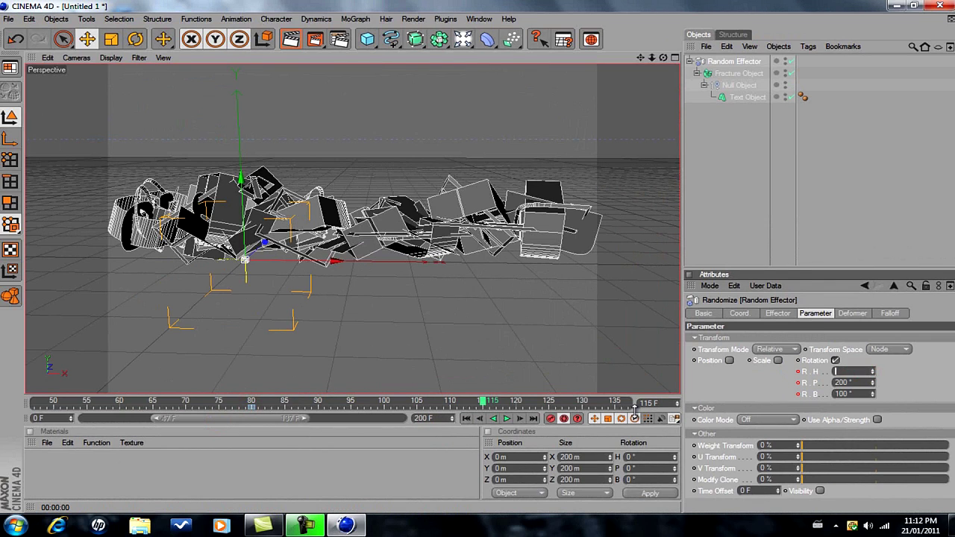
{"action": "type", "text": "0"}
{"action": "key", "text": "Tab"}
{"action": "type", "text": "0"}
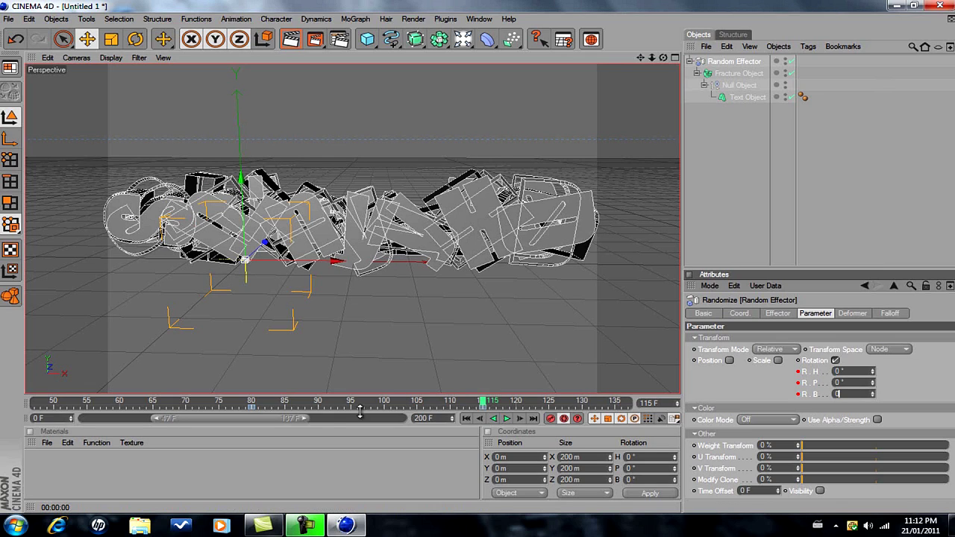
Keyframe the Random Effector's rotation at frame 150 with H 300°, P 200° and B 100°
{"action": "left_click_drag", "start_coordinate": [278, 422], "coordinate": [317, 405]}
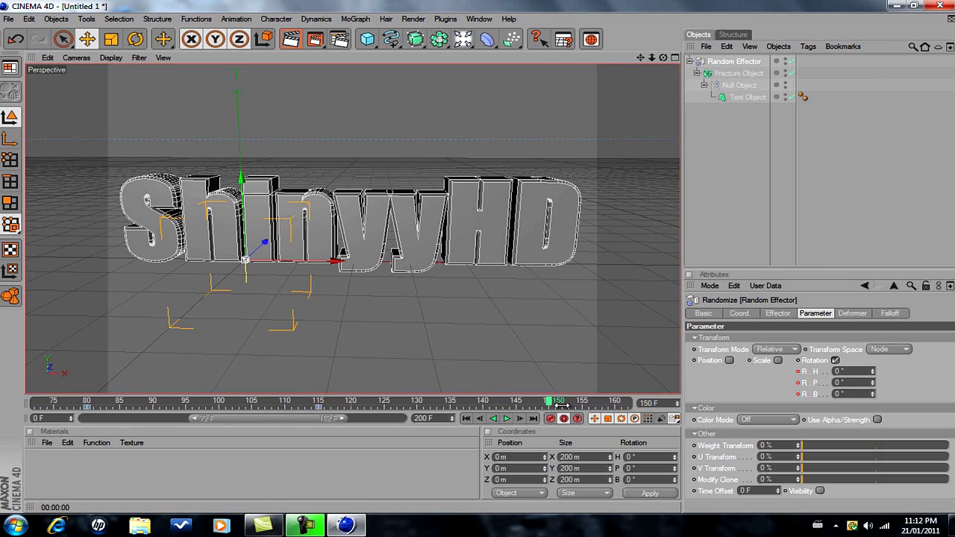
{"action": "left_click", "coordinate": [854, 372]}
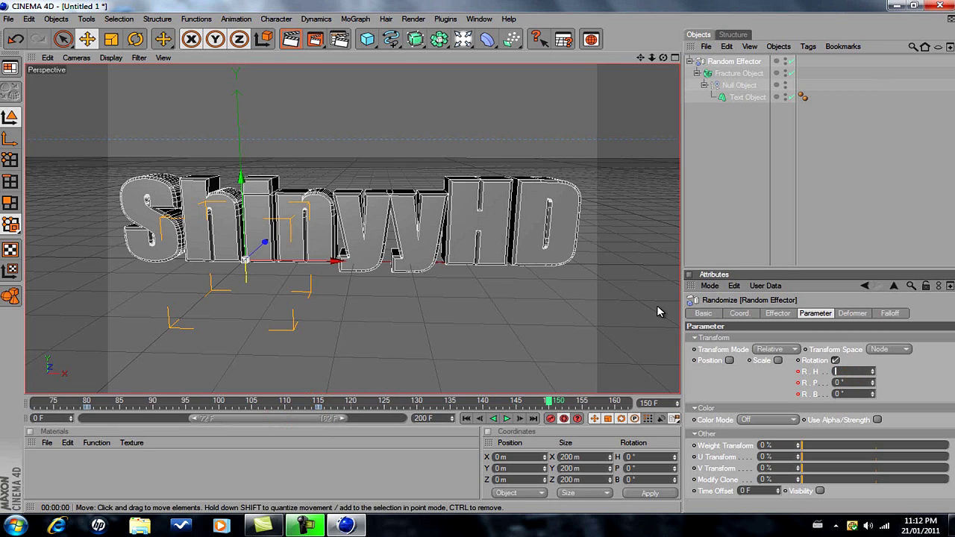
{"action": "key", "text": "Tab"}
{"action": "type", "text": "200"}
{"action": "key", "text": "Tab"}
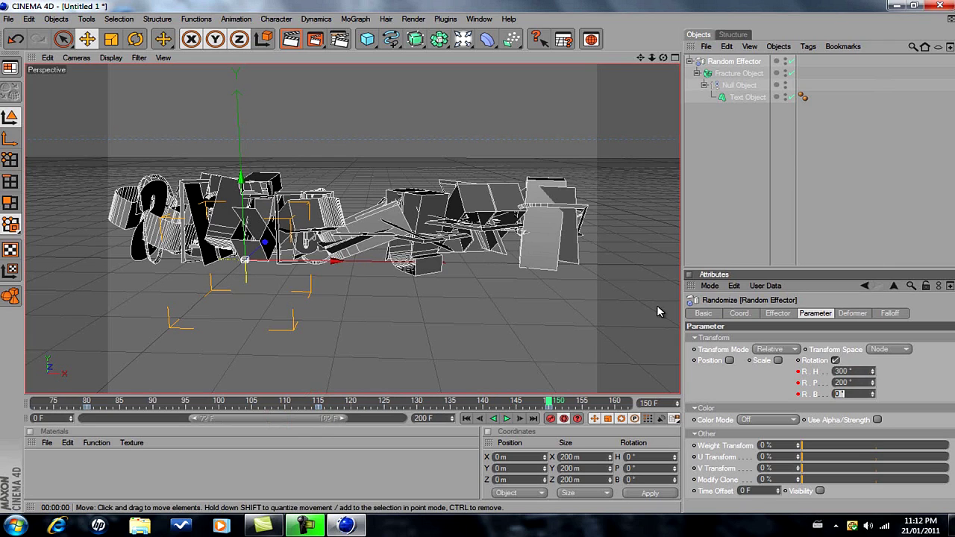
{"action": "type", "text": "100"}
Keyframe the Random Effector's H, P and B rotation to 0° at frame 200
{"action": "left_click_drag", "start_coordinate": [292, 418], "coordinate": [373, 425]}
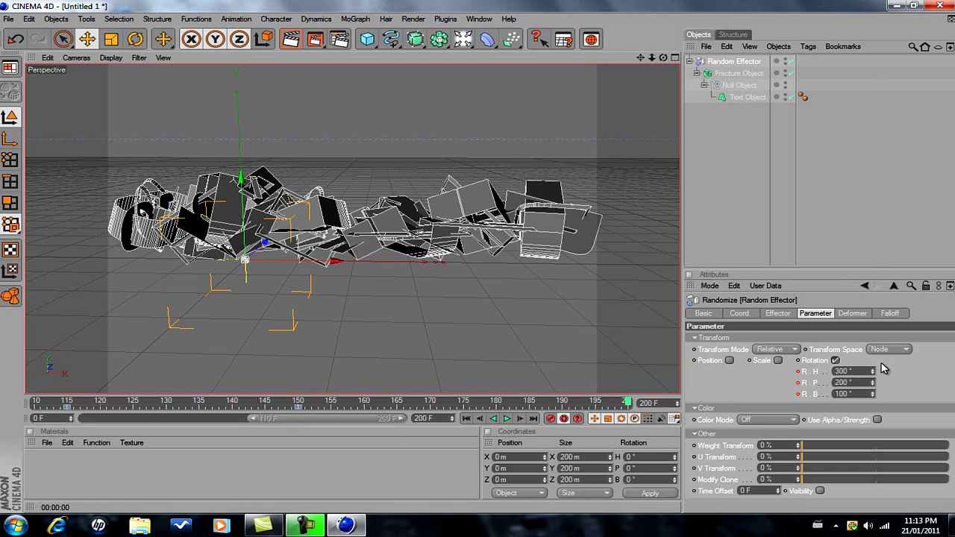
{"action": "left_click", "coordinate": [857, 371]}
{"action": "type", "text": "0"}
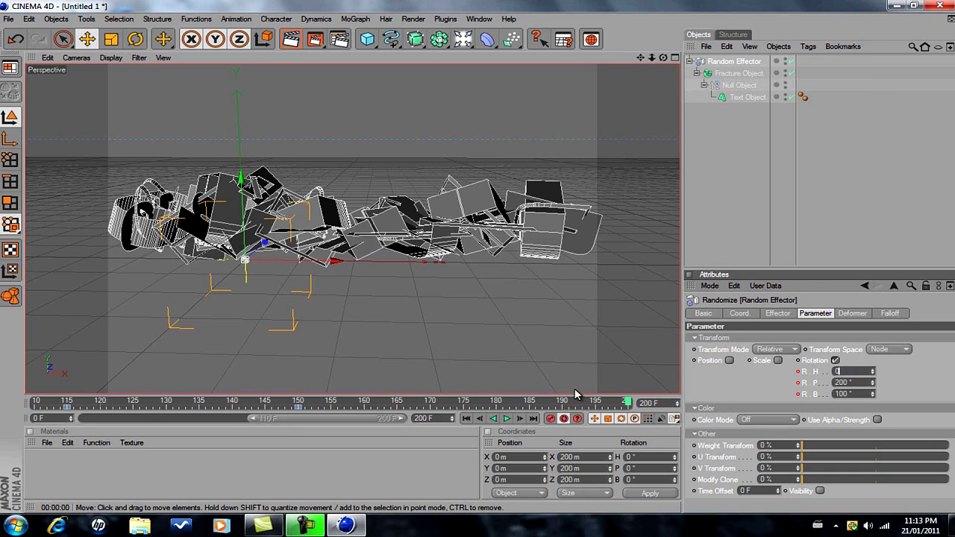
{"action": "key", "text": "Tab"}
{"action": "type", "text": "0"}
{"action": "key", "text": "Tab"}
{"action": "type", "text": "0"}
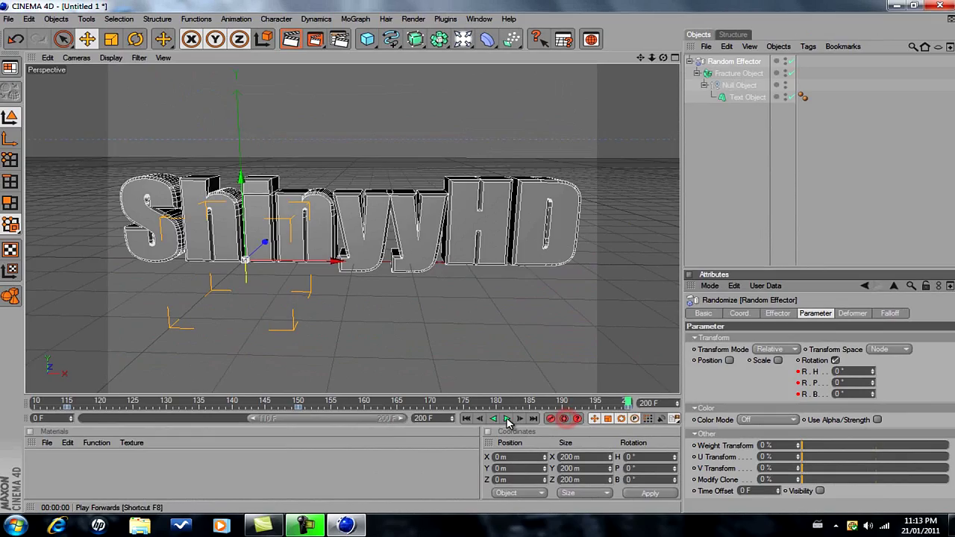
Play the text animation and render a preview of frame 184 in the perspective view
{"action": "left_click", "coordinate": [444, 392]}
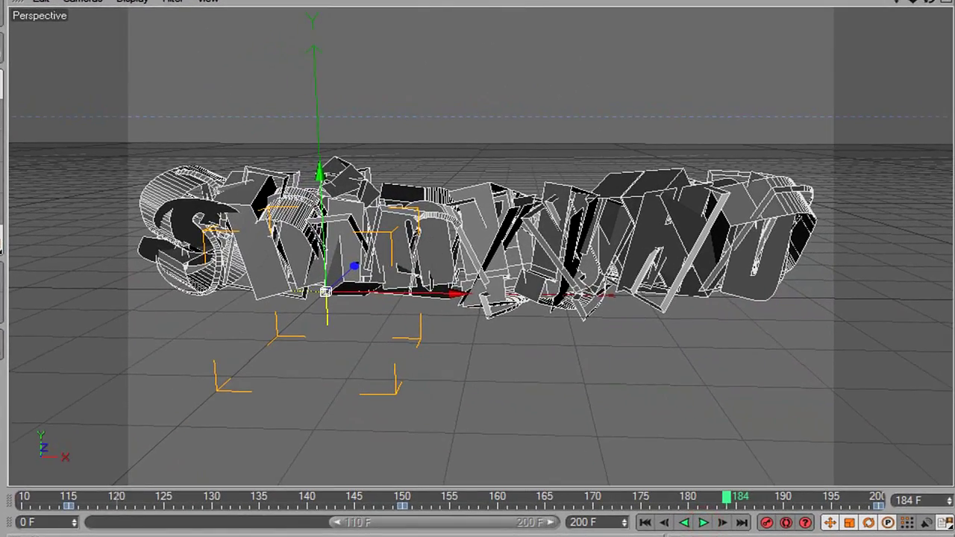
{"action": "key", "text": "ctrl+r"}
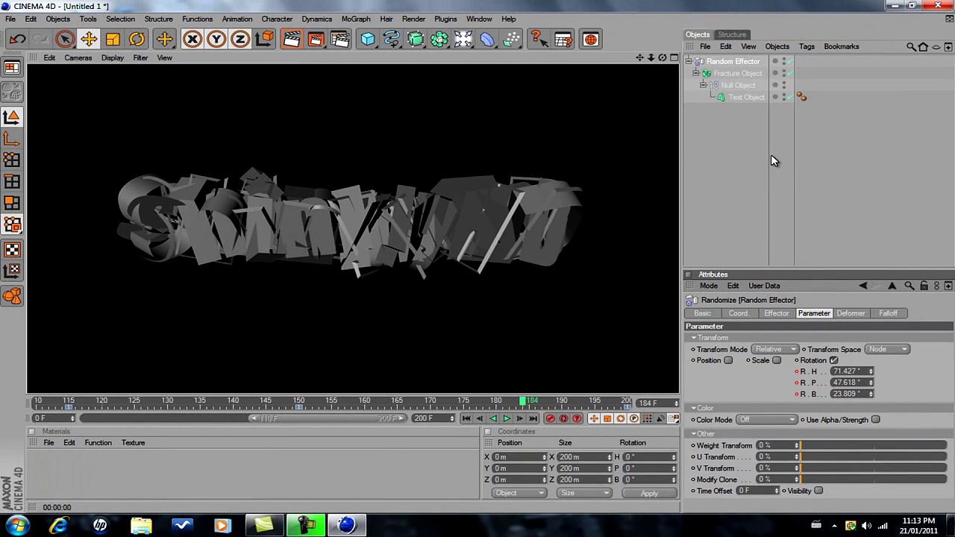
Add a Plane and move it beneath the text to about X 278 m, Y -34 m, Z 8 m
{"action": "left_click", "coordinate": [728, 135]}
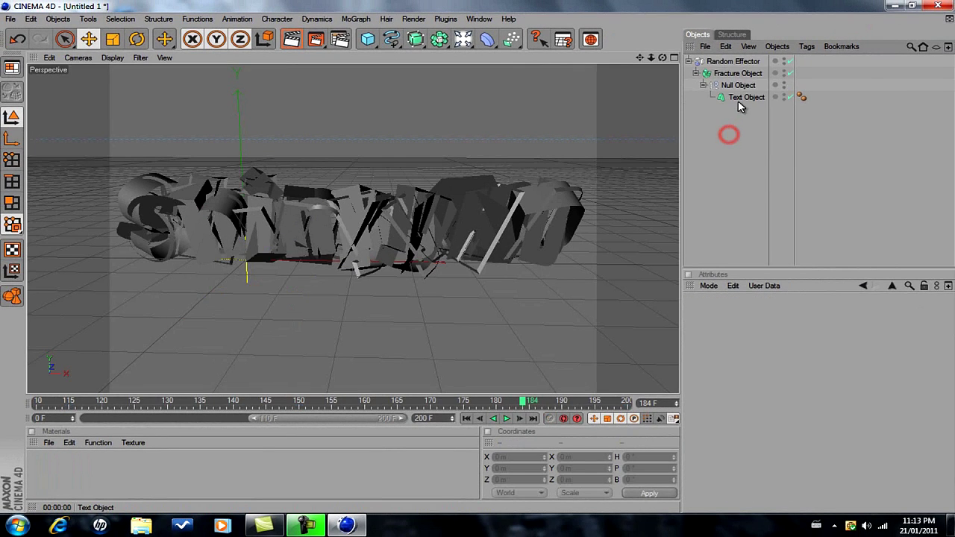
{"action": "left_click", "coordinate": [738, 99]}
{"action": "left_click", "coordinate": [738, 119]}
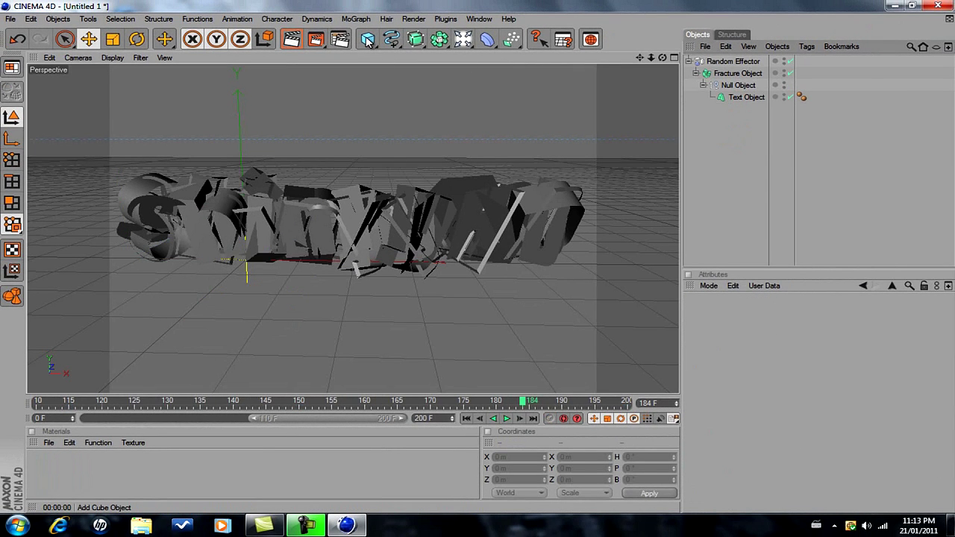
{"action": "left_click_drag", "start_coordinate": [368, 39], "coordinate": [486, 93]}
{"action": "left_click_drag", "start_coordinate": [378, 276], "coordinate": [478, 265]}
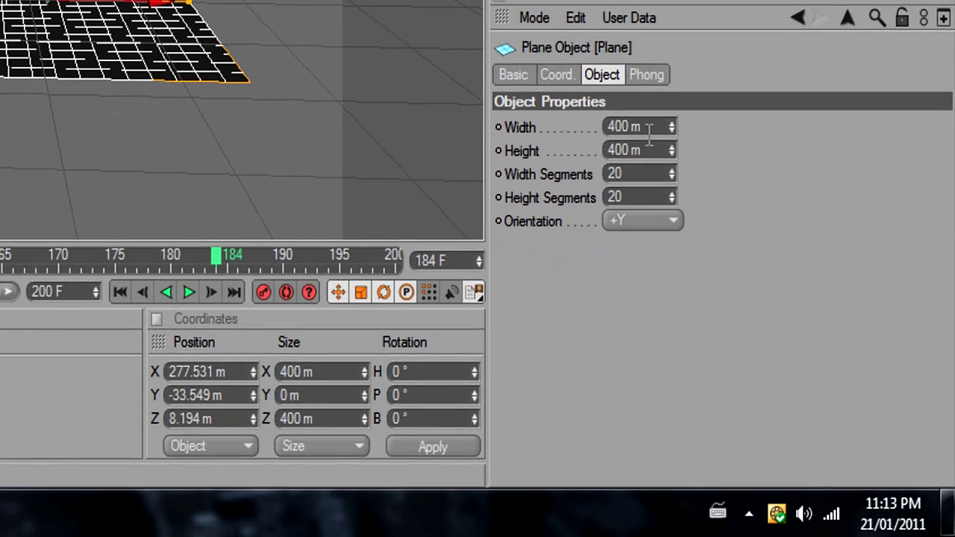
Set the Plane's width and height to 9000 m each
{"action": "left_click", "coordinate": [775, 340]}
{"action": "key", "text": "BackSpace"}
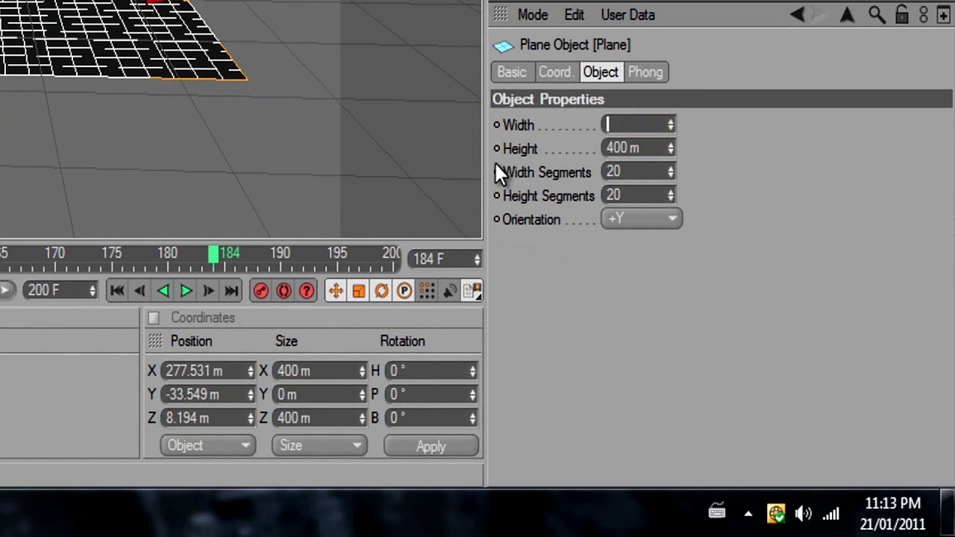
{"action": "type", "text": "9000"}
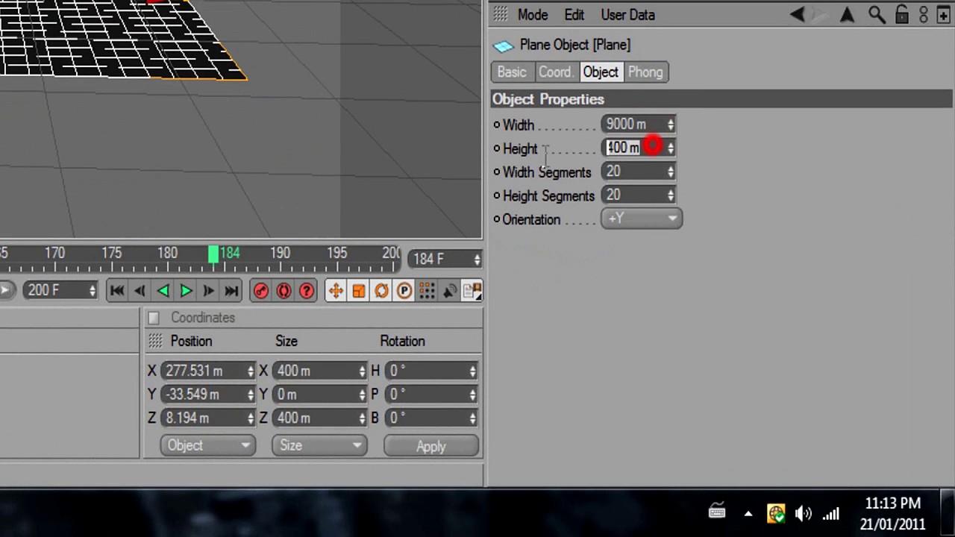
{"action": "key", "text": "BackSpace"}
{"action": "type", "text": "9000"}
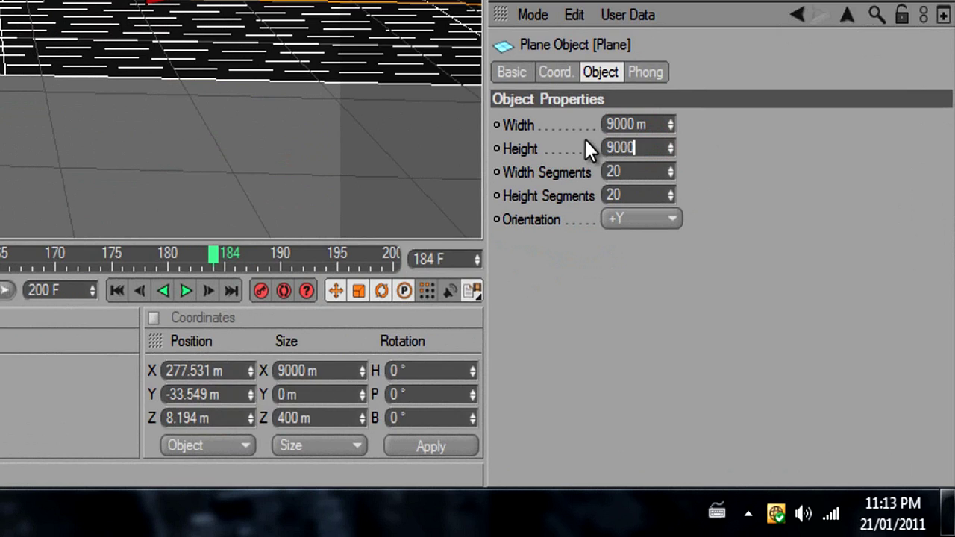
{"action": "left_click", "coordinate": [803, 181]}
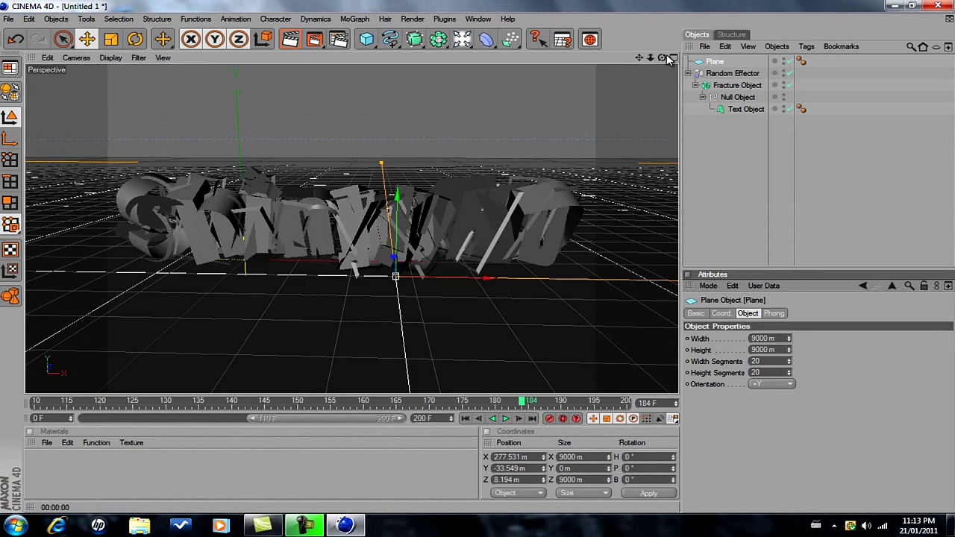
Render a preview of the fractured text above the floor plane and view it from a higher angle
{"action": "left_click_drag", "start_coordinate": [663, 57], "coordinate": [477, 261]}
{"action": "left_click", "coordinate": [295, 40]}
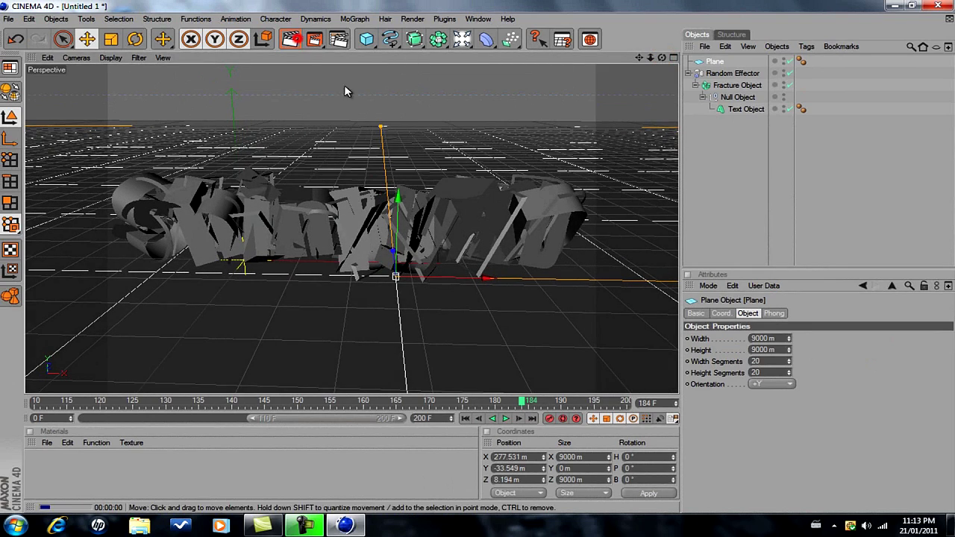
{"action": "left_click_drag", "start_coordinate": [661, 58], "coordinate": [476, 257]}
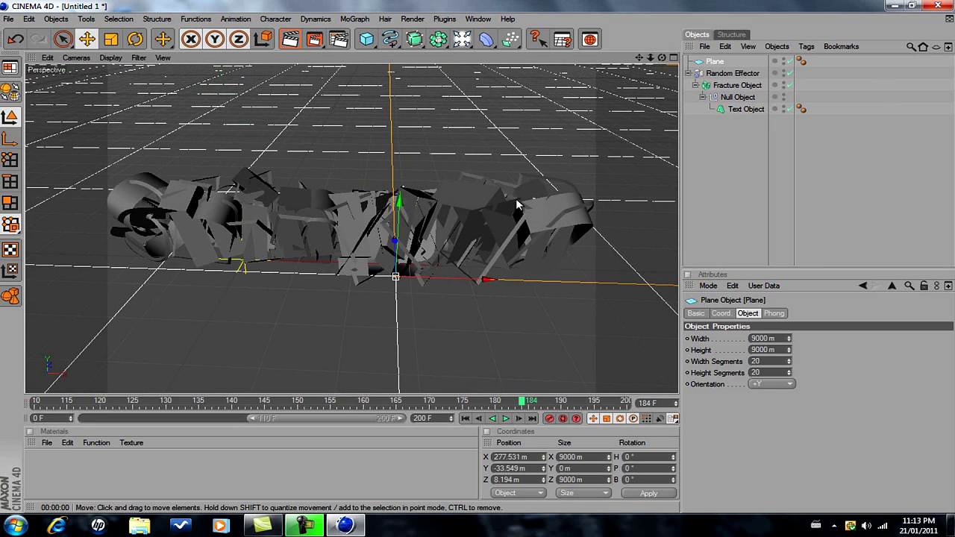
Tilt the Random Effector text hierarchy to a pitch of about -6.9° and render a preview in the perspective view
{"action": "left_click", "coordinate": [746, 109]}
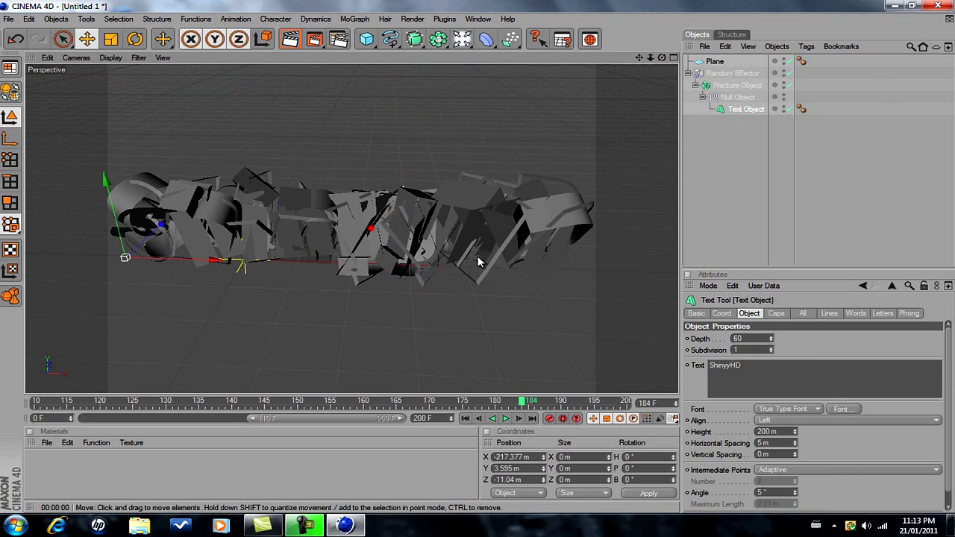
{"action": "left_click", "coordinate": [370, 227]}
{"action": "left_click", "coordinate": [134, 40]}
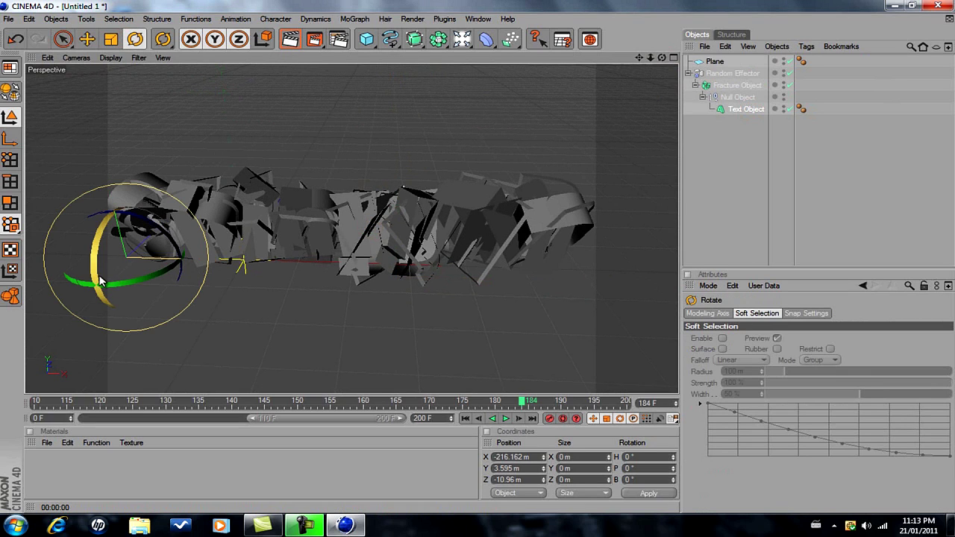
{"action": "left_click_drag", "start_coordinate": [95, 273], "coordinate": [98, 279]}
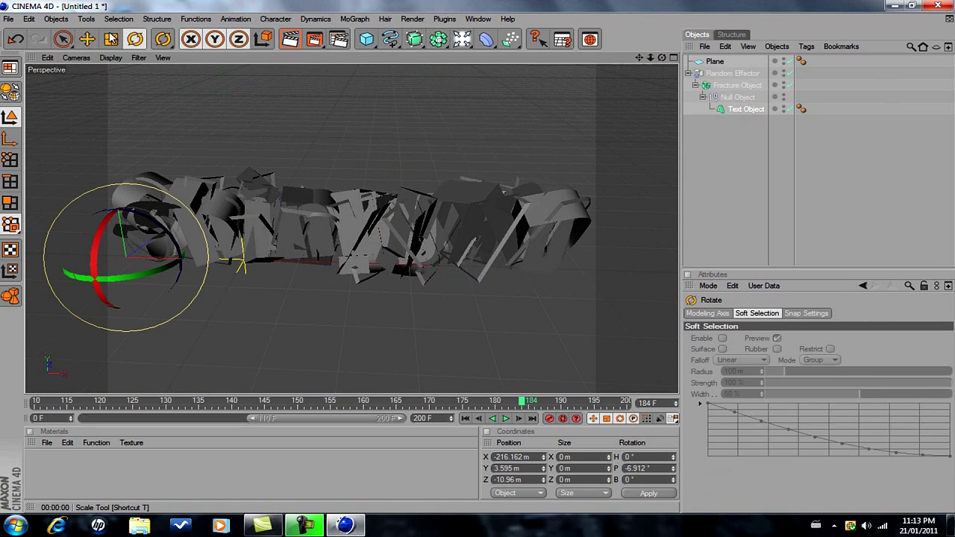
{"action": "left_click", "coordinate": [85, 41]}
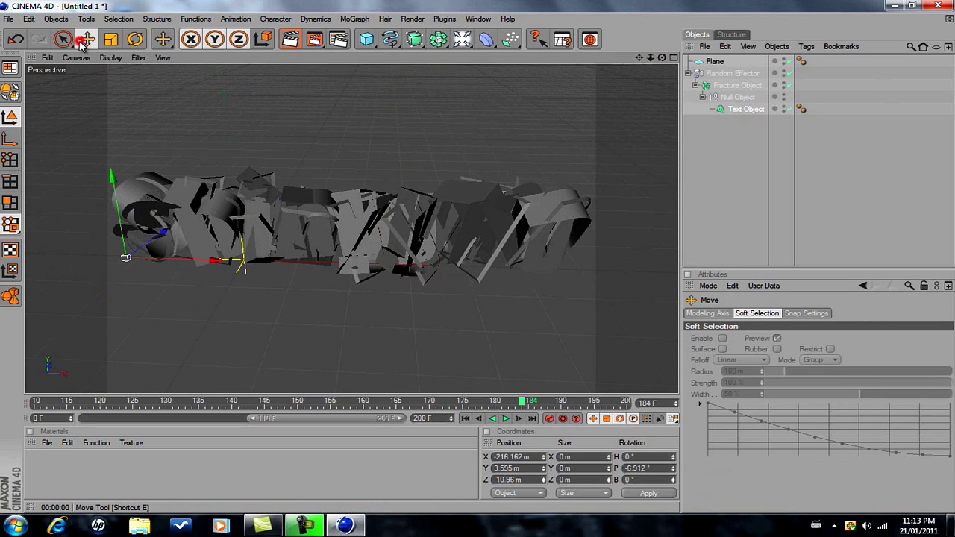
{"action": "left_click", "coordinate": [291, 41]}
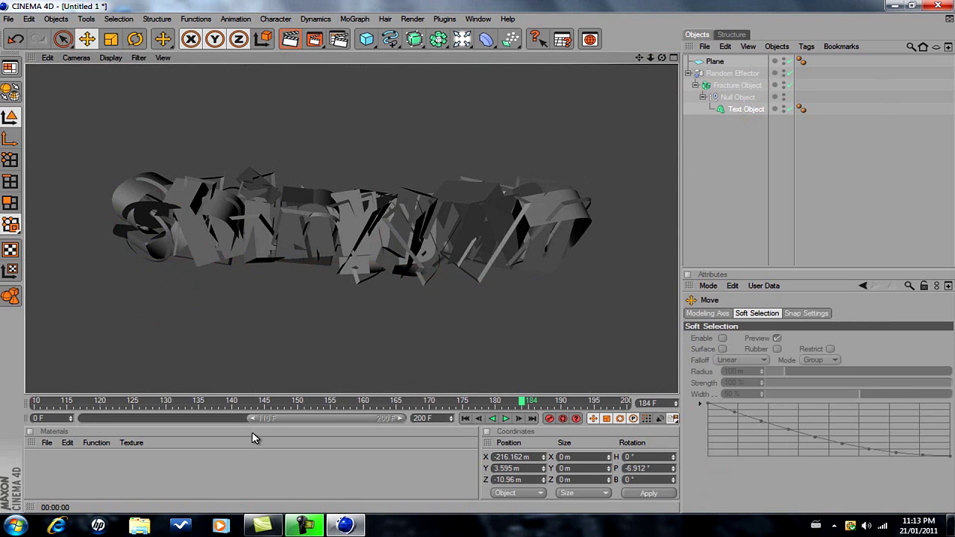
Add a Light above and in front of the text at about X 237 m, Y 290 m, Z -290 m and render a preview
{"action": "left_click", "coordinate": [458, 39]}
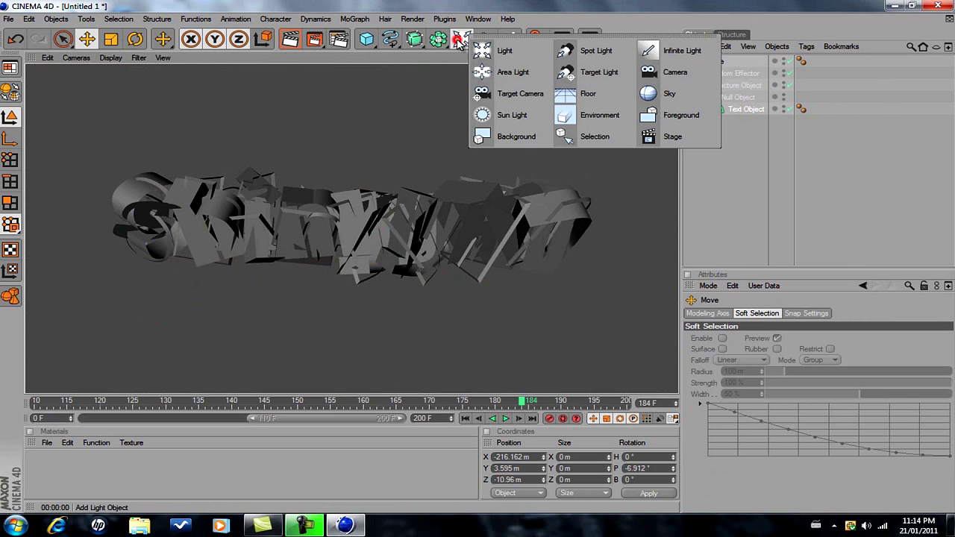
{"action": "left_click", "coordinate": [499, 50]}
{"action": "left_click_drag", "start_coordinate": [252, 225], "coordinate": [357, 146]}
{"action": "left_click_drag", "start_coordinate": [362, 211], "coordinate": [354, 316]}
{"action": "left_click_drag", "start_coordinate": [354, 248], "coordinate": [353, 131]}
{"action": "left_click_drag", "start_coordinate": [351, 204], "coordinate": [351, 320]}
{"action": "mouse_move", "coordinate": [477, 262]}
{"action": "left_mouse_down"}
{"action": "mouse_move", "coordinate": [479, 249]}
{"action": "mouse_move", "coordinate": [478, 262]}
{"action": "left_mouse_up"}
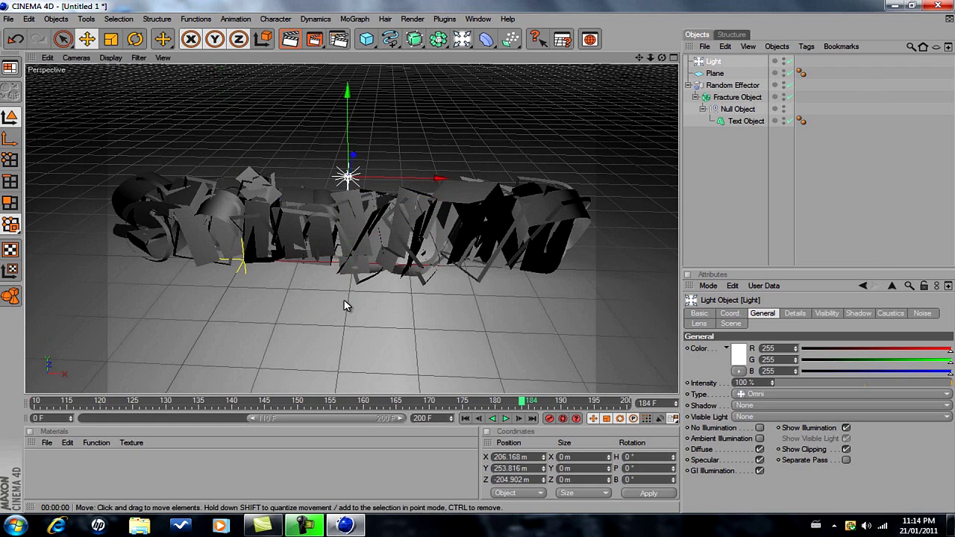
{"action": "left_click_drag", "start_coordinate": [347, 179], "coordinate": [369, 321]}
{"action": "left_click_drag", "start_coordinate": [477, 262], "coordinate": [476, 264]}
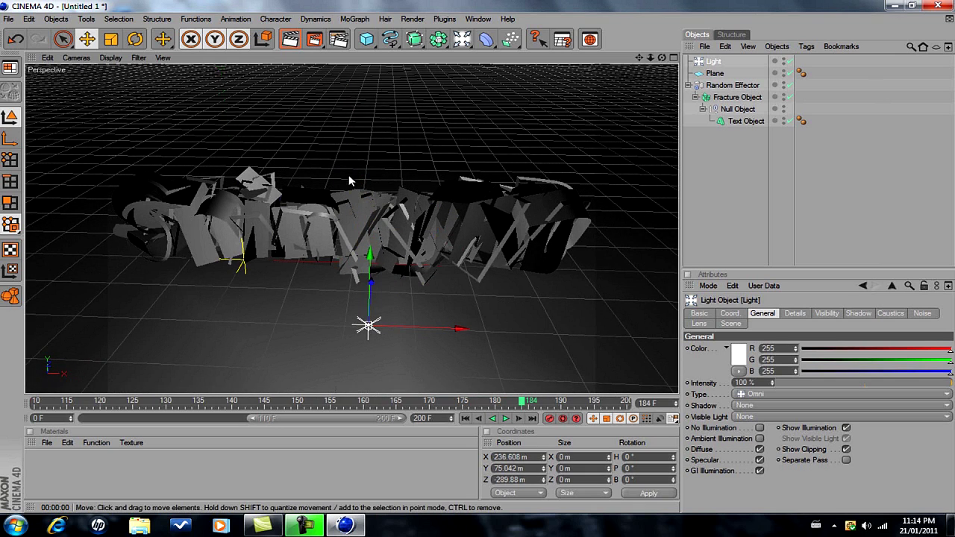
{"action": "left_click_drag", "start_coordinate": [373, 257], "coordinate": [477, 261]}
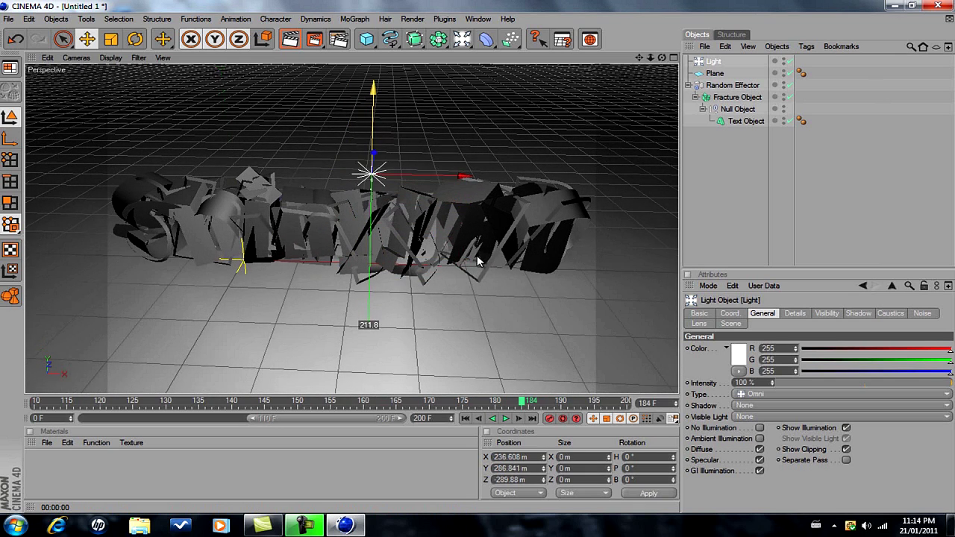
{"action": "left_click", "coordinate": [290, 39]}
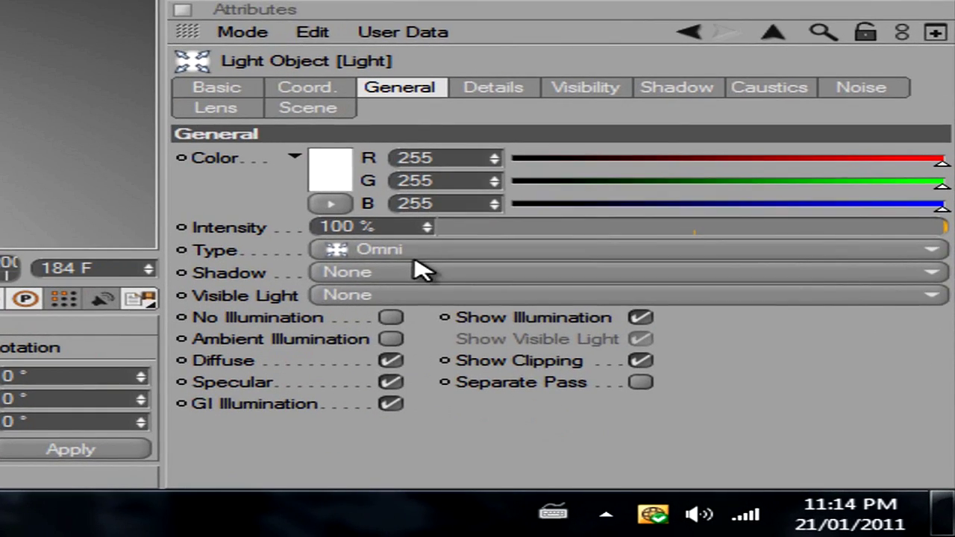
Set the Light's shadow to Shadow Maps (Soft) and render a preview of the cast shadows
{"action": "left_click", "coordinate": [421, 271]}
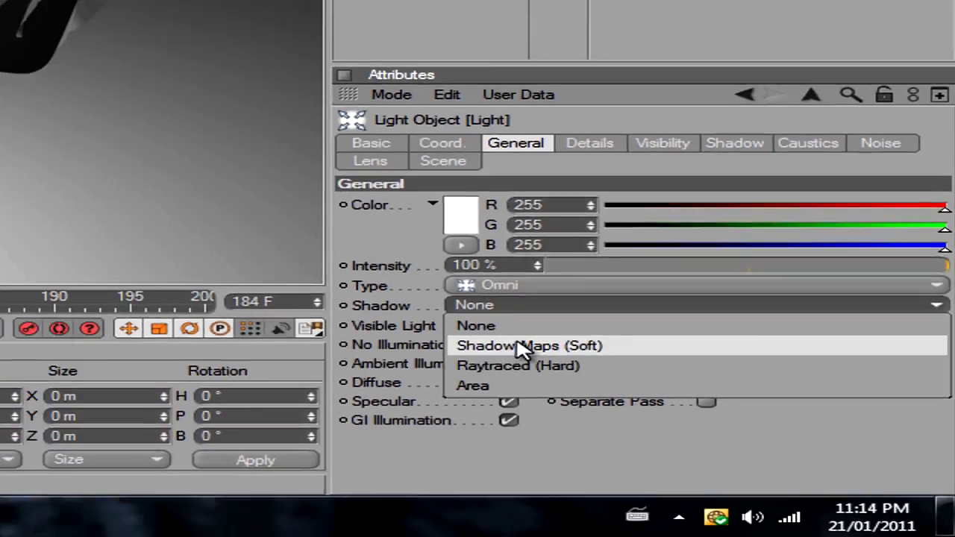
{"action": "left_click", "coordinate": [396, 315]}
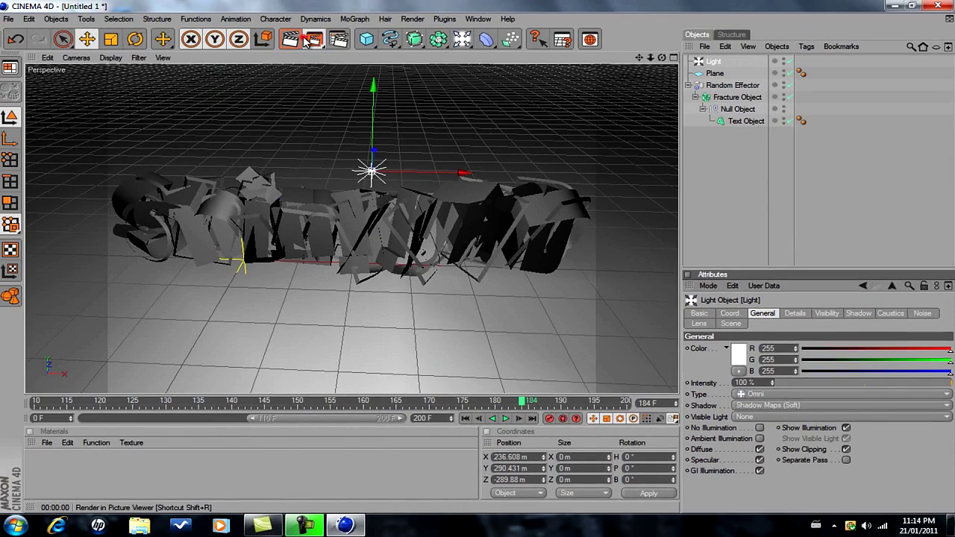
{"action": "left_click", "coordinate": [306, 41]}
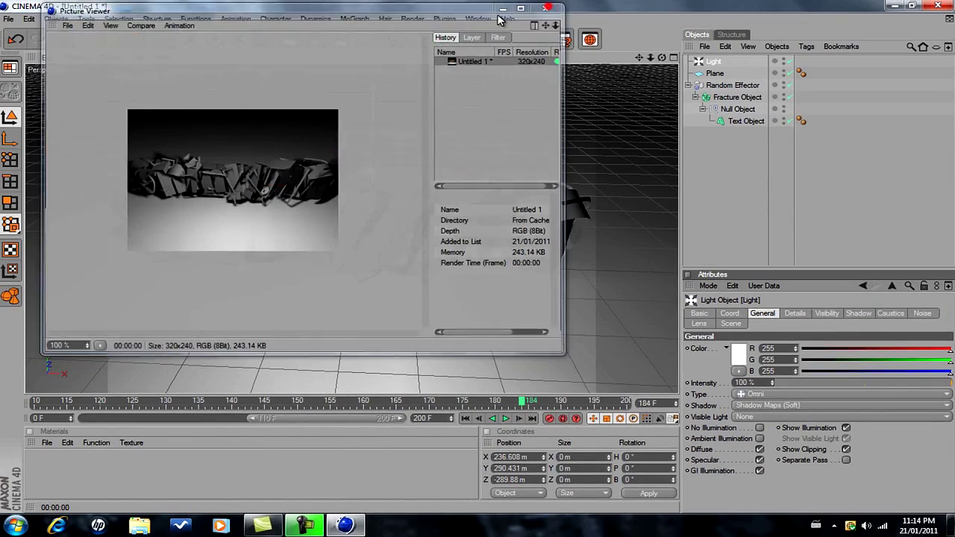
{"action": "left_click", "coordinate": [556, 9]}
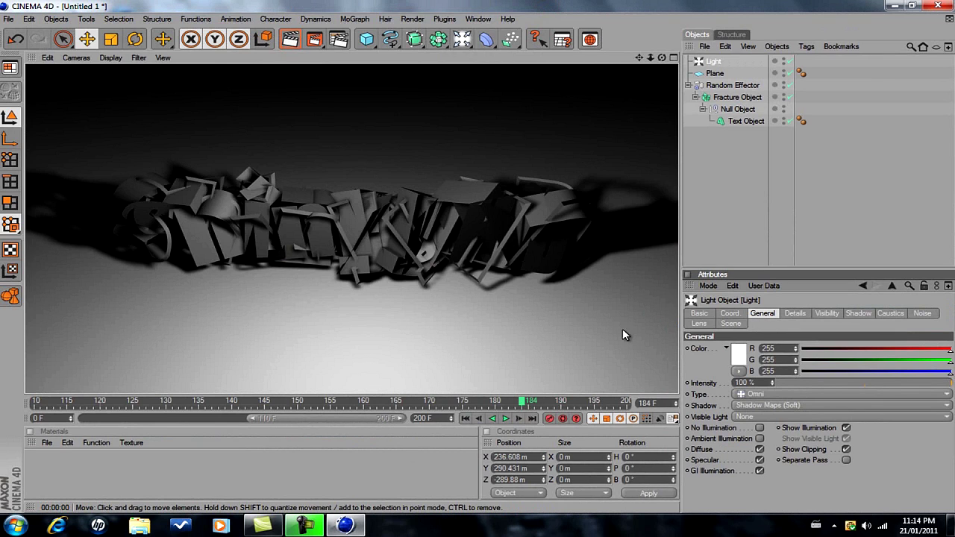
Play the animation to frame 198 and render previews of the lit text in the perspective view
{"action": "left_click", "coordinate": [740, 122]}
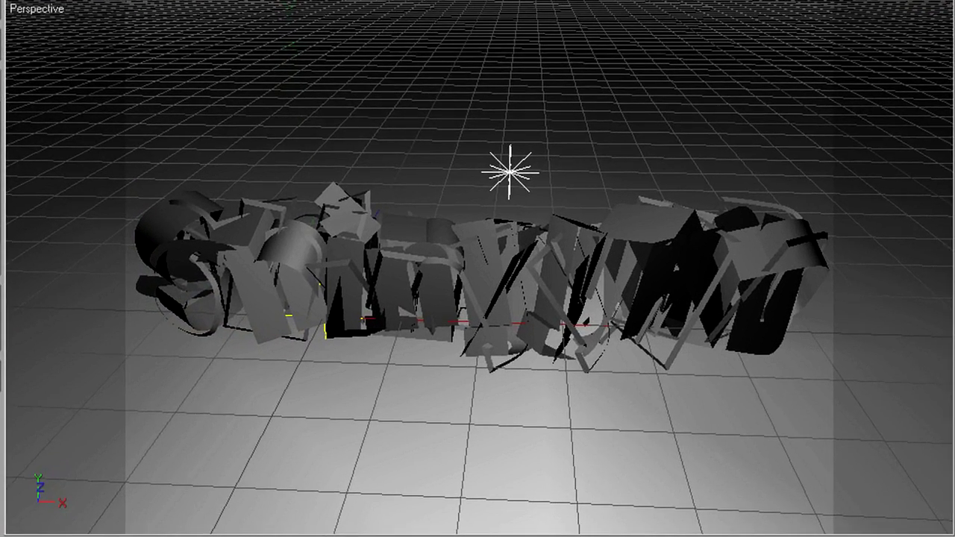
{"action": "key", "text": "ctrl+r"}
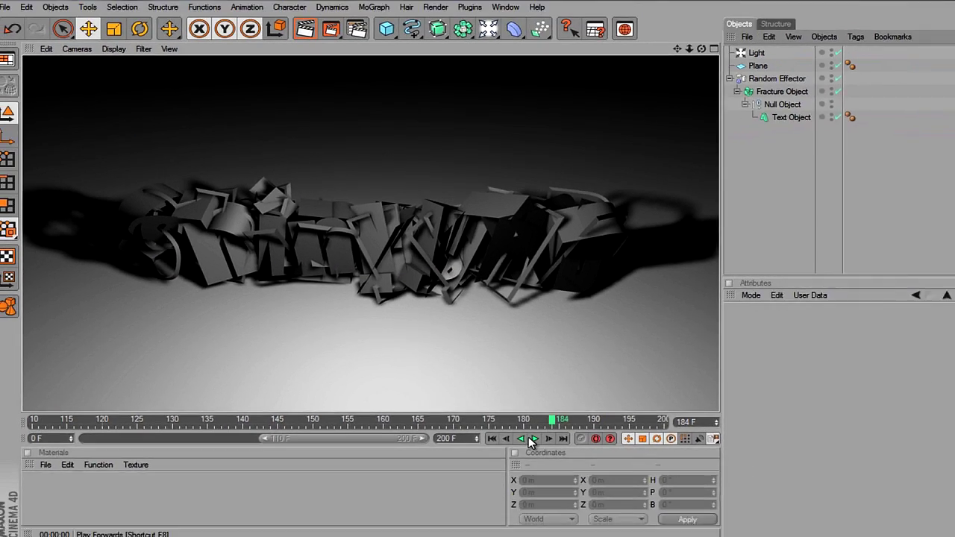
{"action": "left_click", "coordinate": [504, 418]}
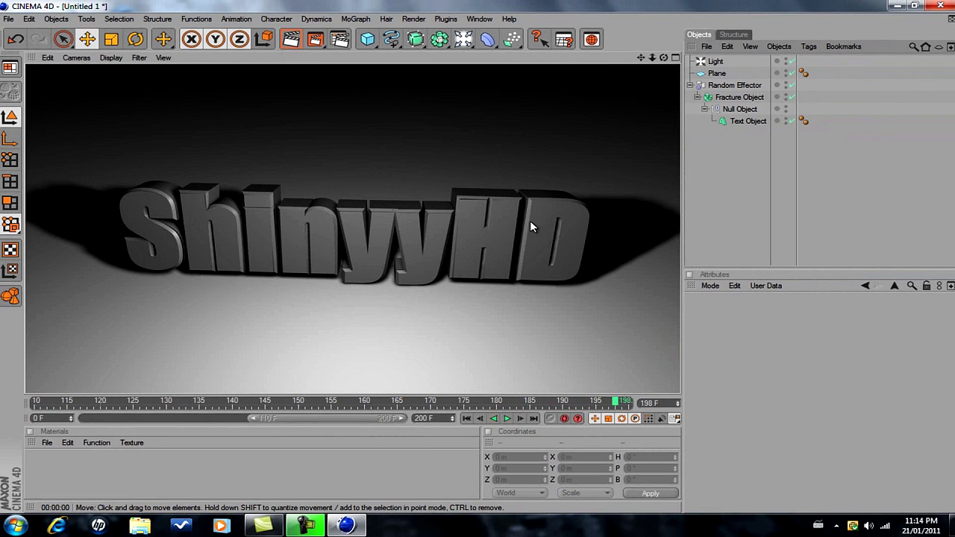
{"action": "left_click_drag", "start_coordinate": [665, 56], "coordinate": [479, 261]}
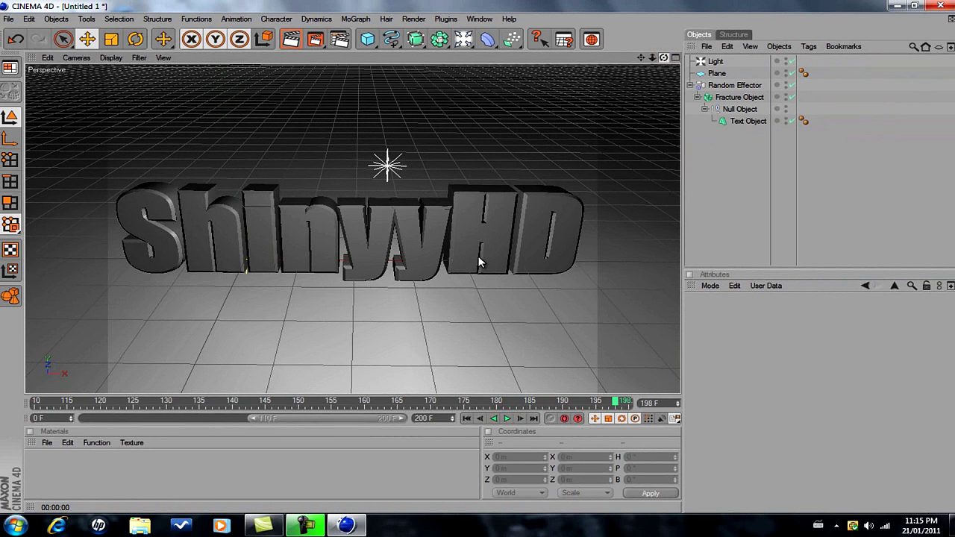
{"action": "left_click", "coordinate": [291, 39]}
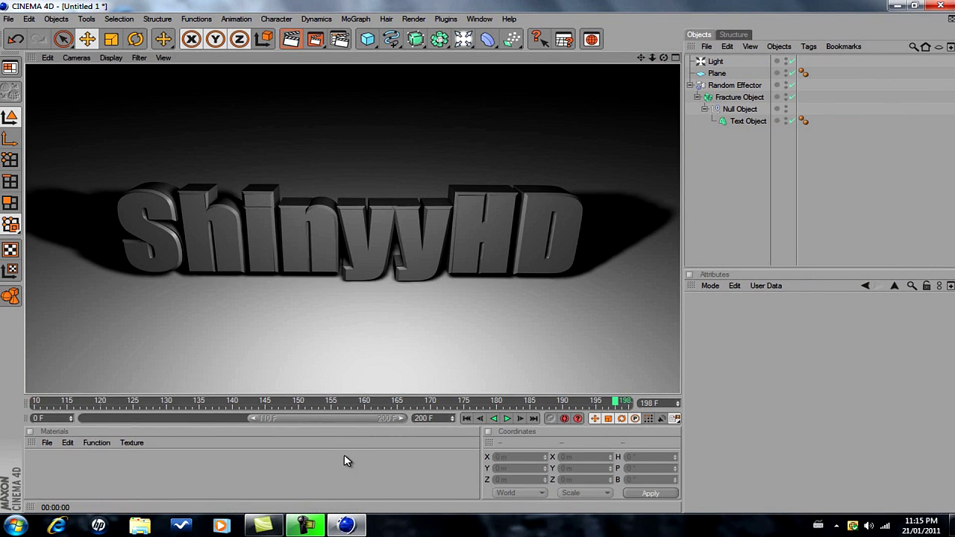
Create a new material and set its color to pure red (R 255, G 0, B 0)
{"action": "double_click", "coordinate": [120, 462]}
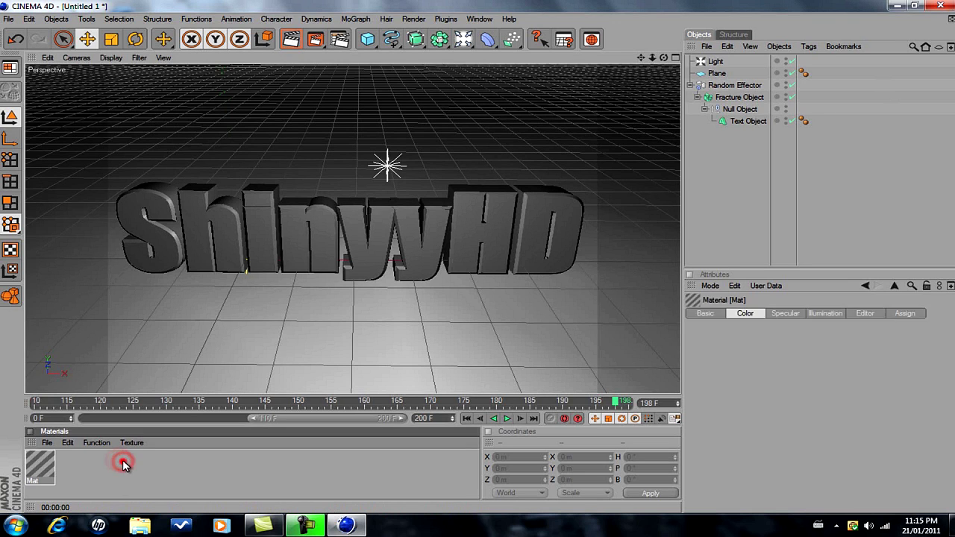
{"action": "left_click", "coordinate": [121, 462]}
{"action": "double_click", "coordinate": [45, 466]}
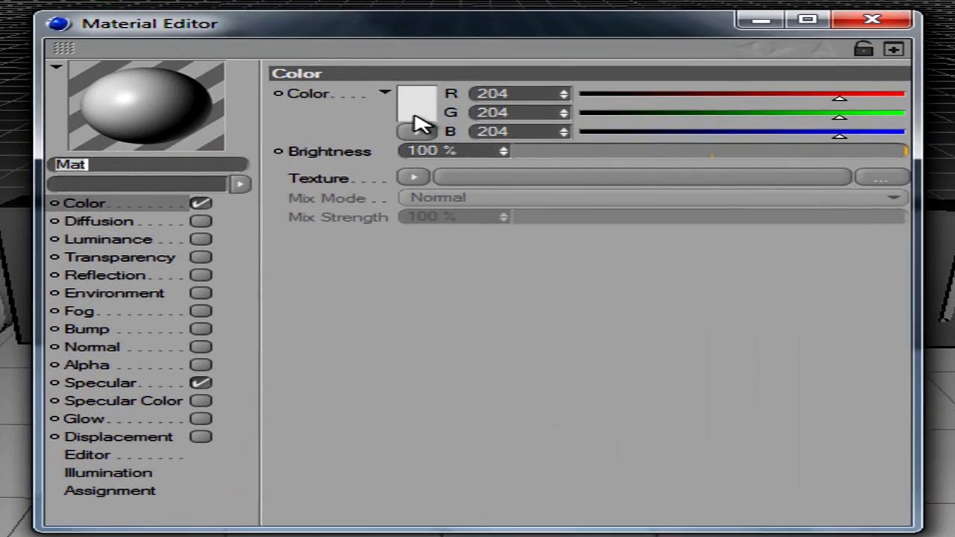
{"action": "left_click", "coordinate": [342, 138]}
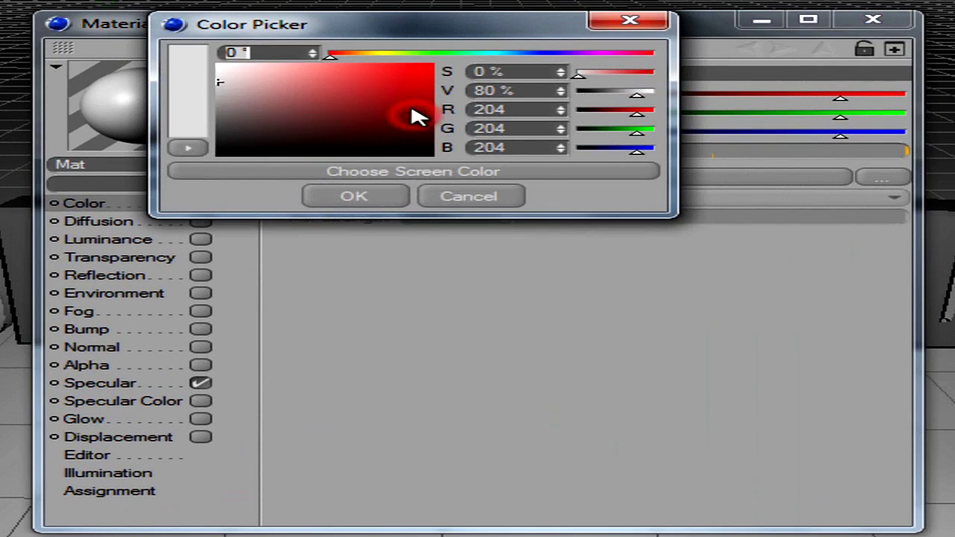
{"action": "left_click_drag", "start_coordinate": [369, 130], "coordinate": [434, 64]}
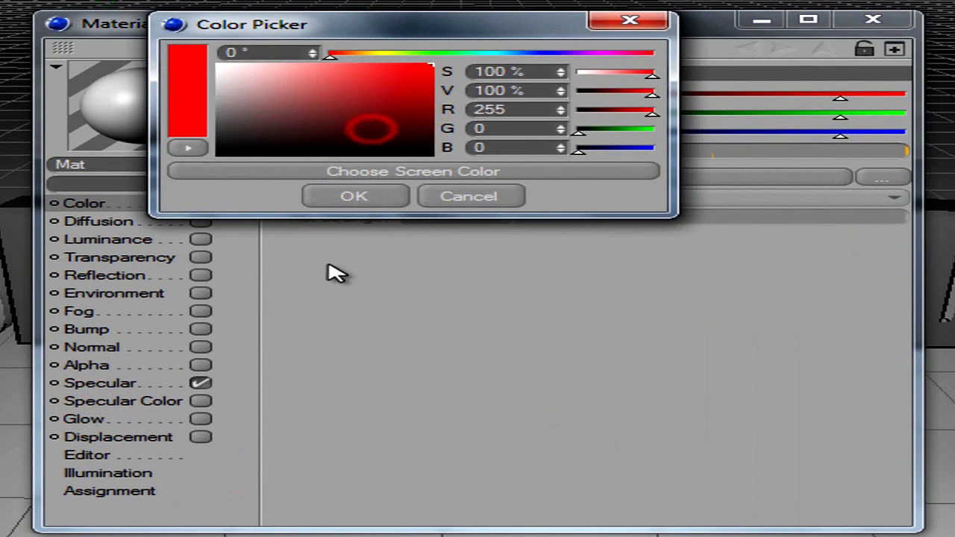
{"action": "left_click", "coordinate": [361, 203]}
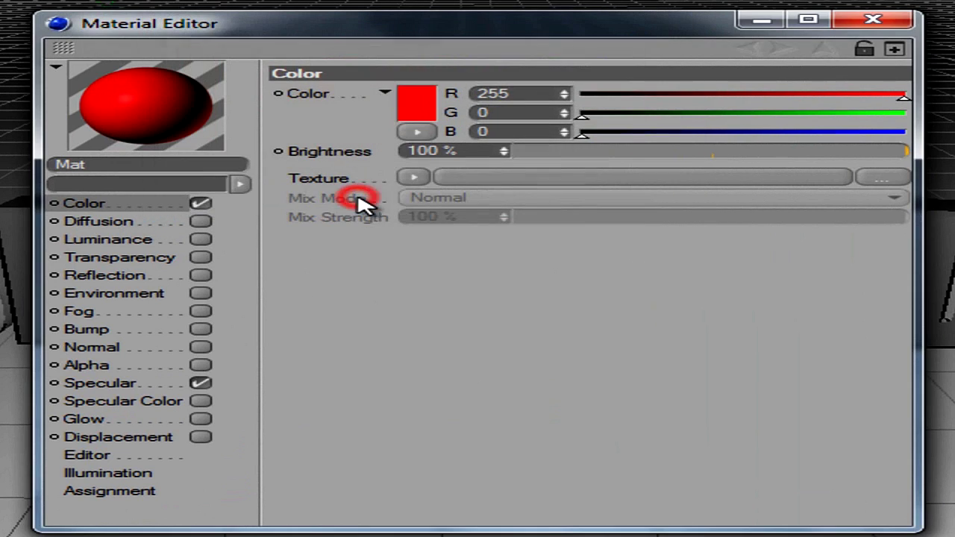
Add a Gradient texture to the material's color channel, running from green with hue 124° to red with hue 11°
{"action": "left_click", "coordinate": [413, 178]}
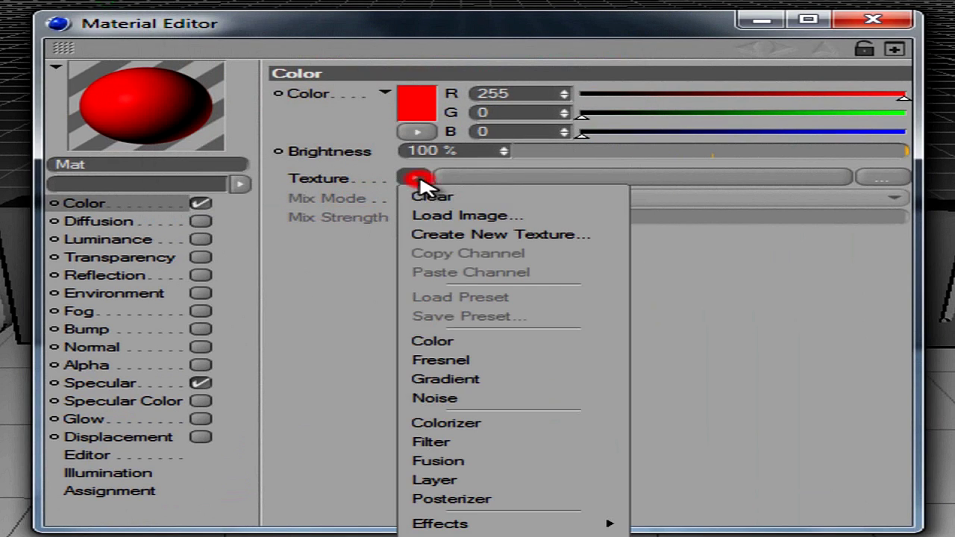
{"action": "left_click", "coordinate": [445, 378]}
{"action": "left_click", "coordinate": [664, 176]}
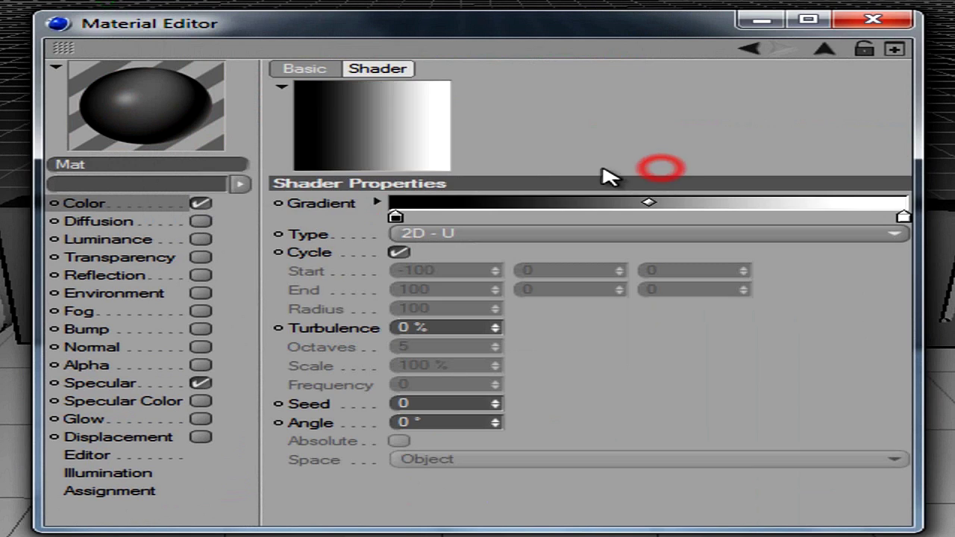
{"action": "double_click", "coordinate": [394, 217]}
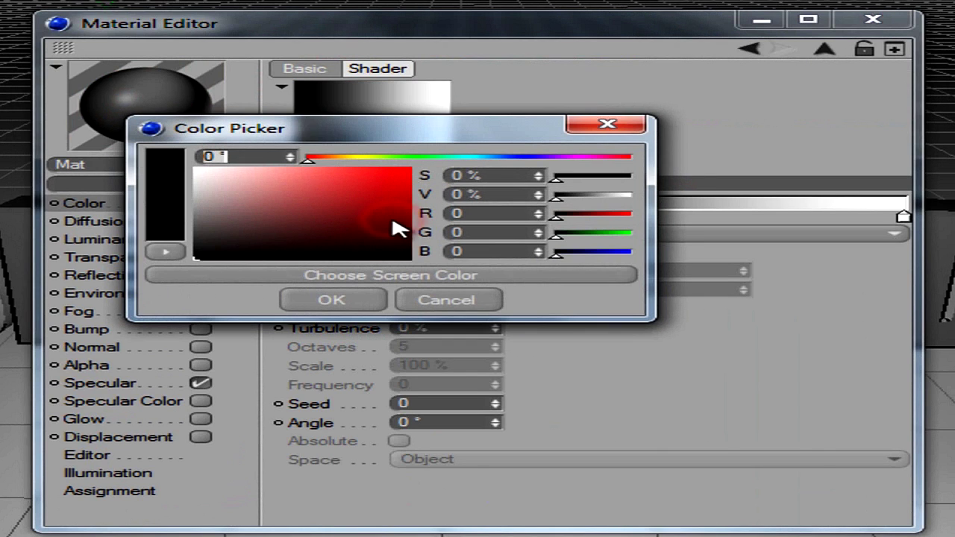
{"action": "left_click", "coordinate": [418, 156]}
{"action": "left_click", "coordinate": [320, 239]}
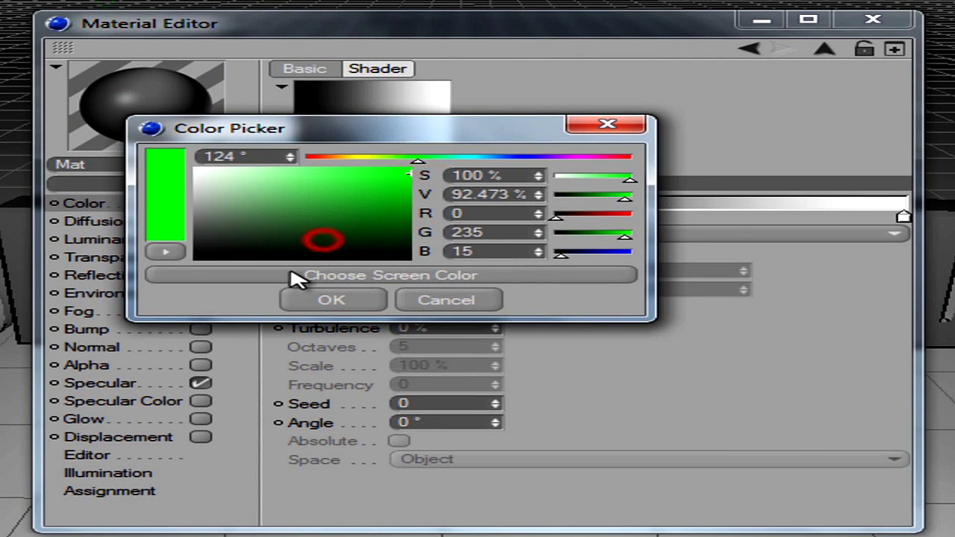
{"action": "left_click", "coordinate": [313, 299]}
{"action": "double_click", "coordinate": [903, 217]}
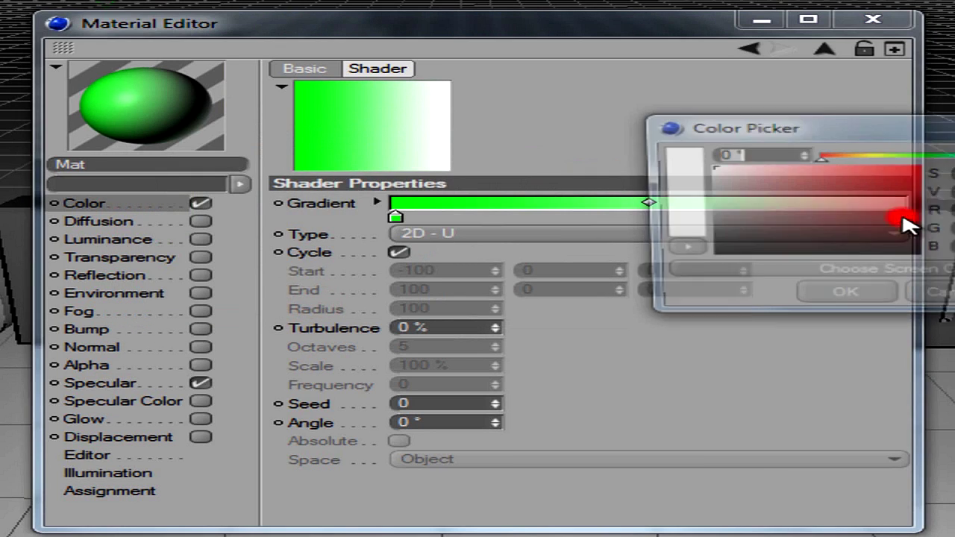
{"action": "left_click", "coordinate": [828, 157]}
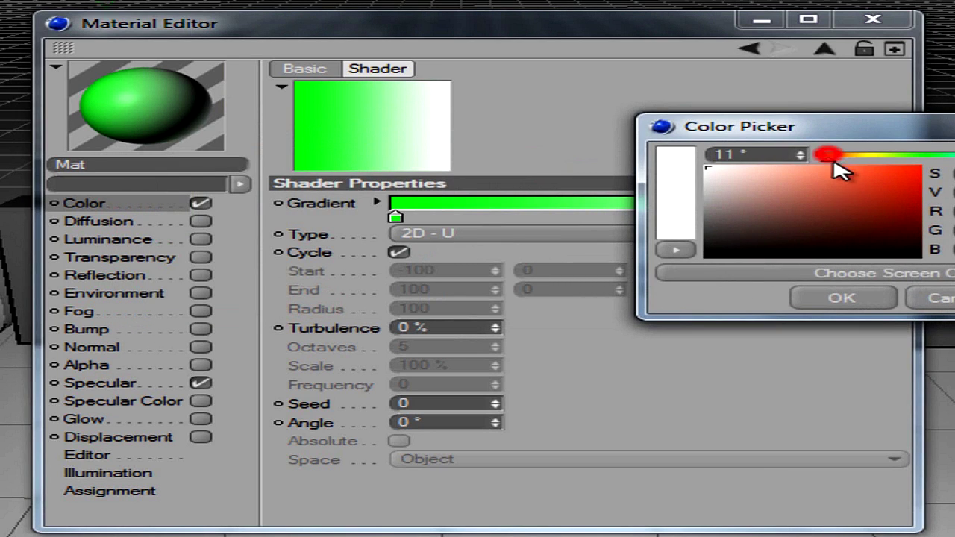
{"action": "left_click", "coordinate": [812, 227]}
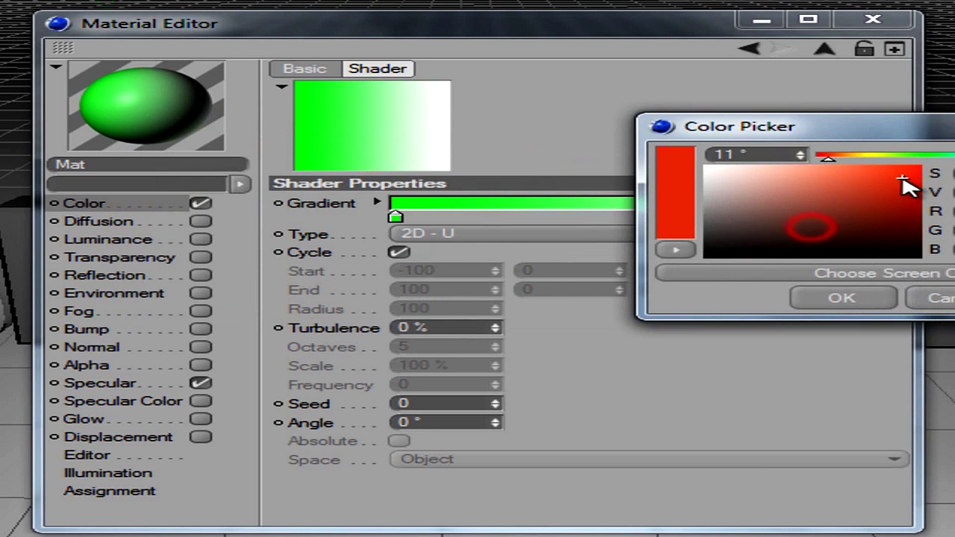
{"action": "left_click", "coordinate": [823, 303]}
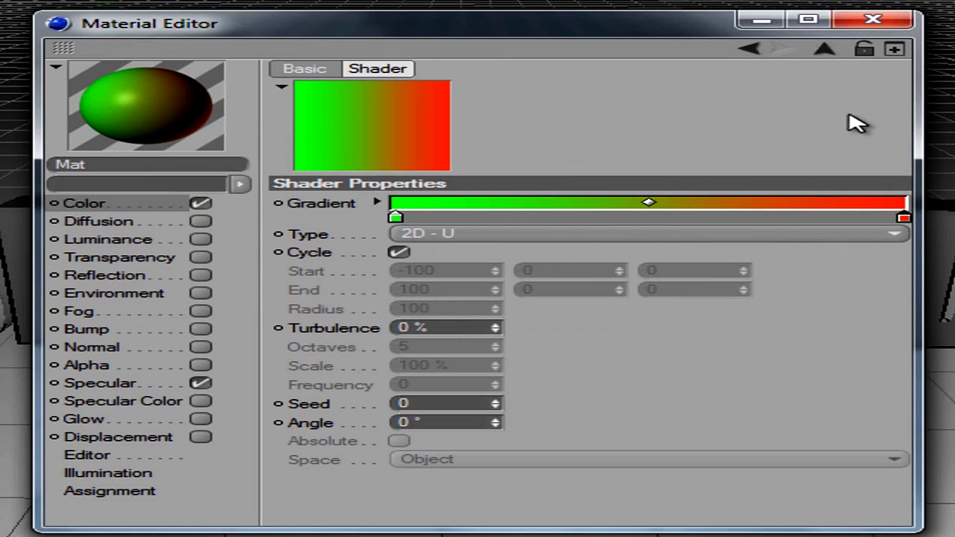
Apply the gradient material to the Fracture Object and render a preview of the colored text
{"action": "left_click", "coordinate": [913, 21]}
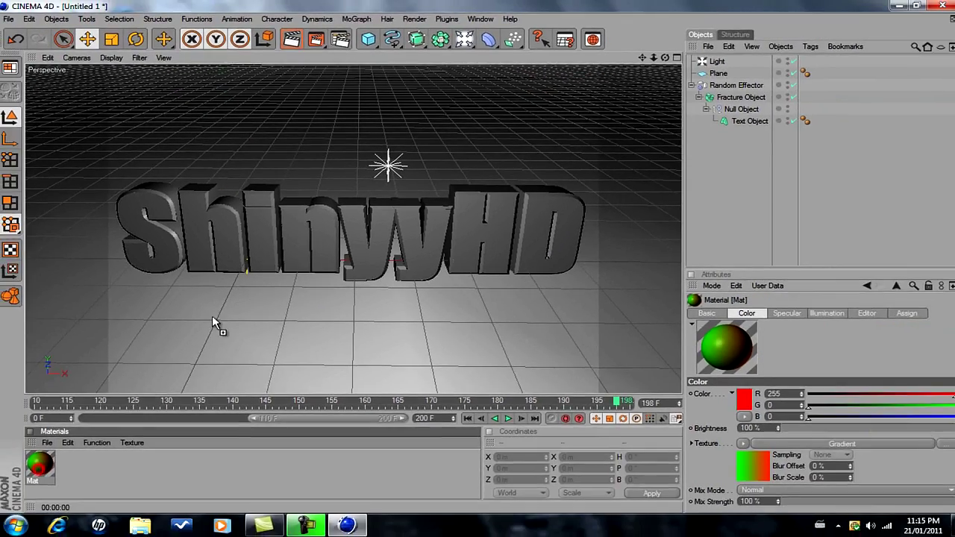
{"action": "left_click", "coordinate": [292, 39]}
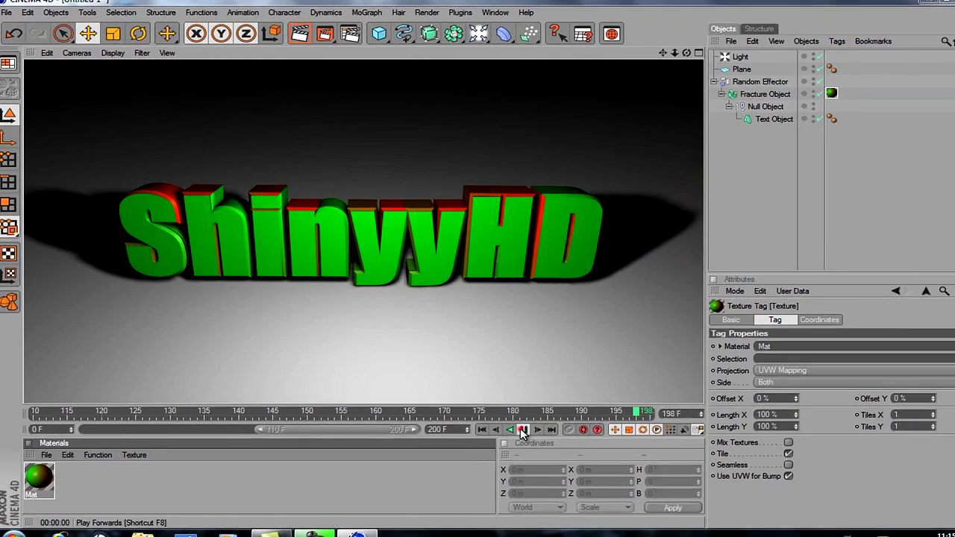
Play the animation to frame 5, render a preview of the scattered text fragments, and leave all objects deselected
{"action": "left_click", "coordinate": [504, 418]}
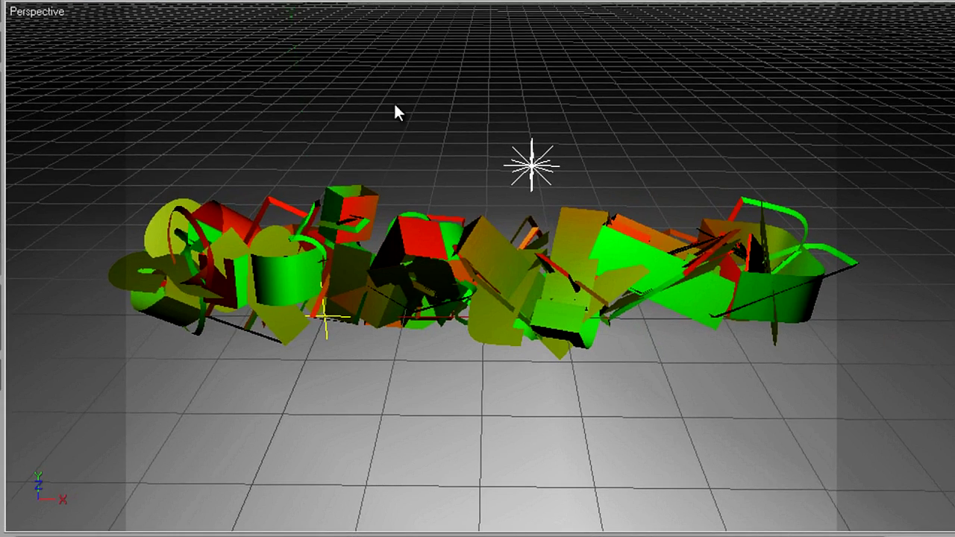
{"action": "key", "text": "ctrl+r"}
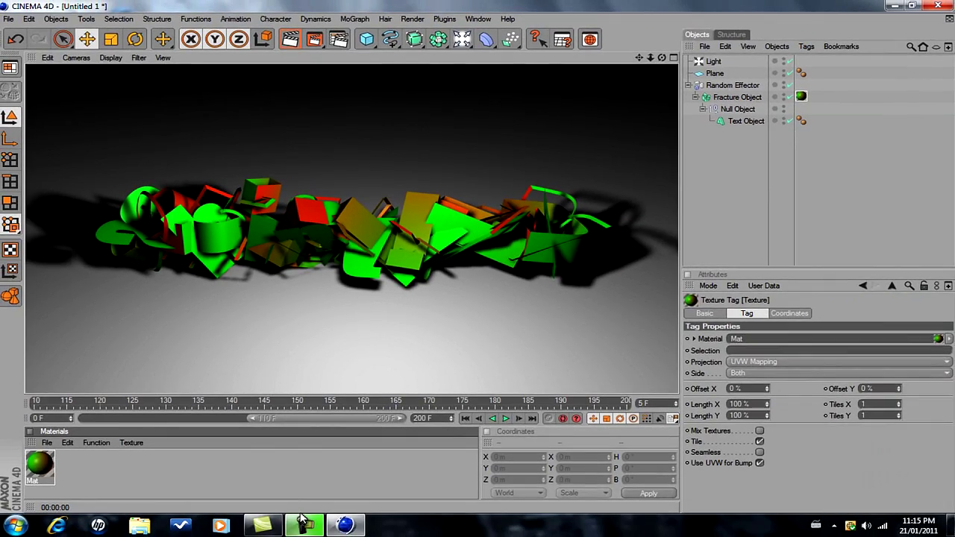
{"action": "left_click", "coordinate": [322, 468]}
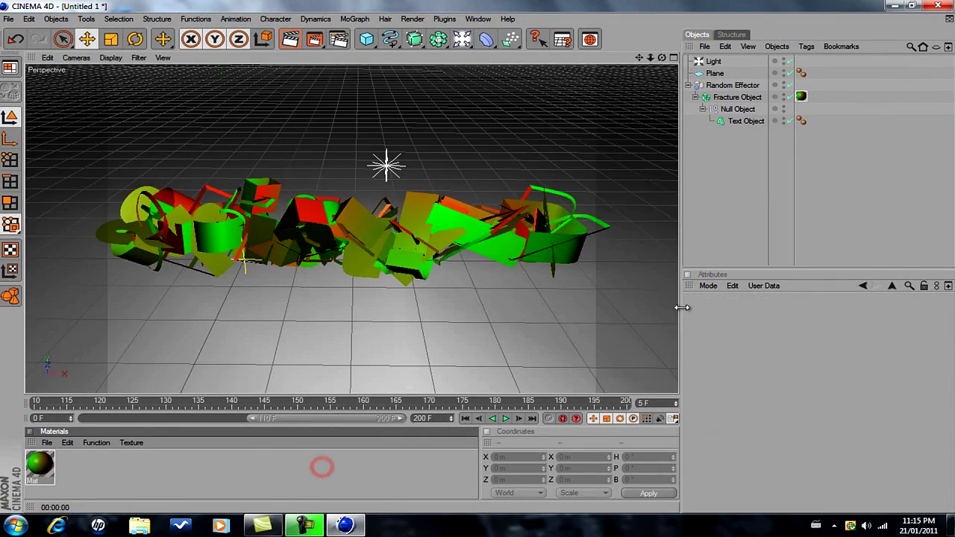
{"action": "left_click_drag", "start_coordinate": [785, 196], "coordinate": [686, 55]}
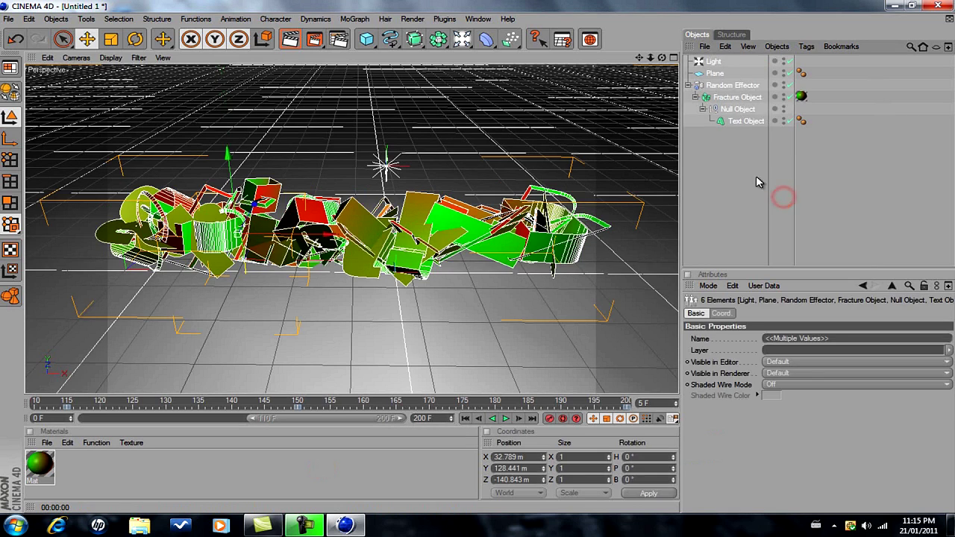
{"action": "left_click", "coordinate": [750, 171]}
Set the render output size to 1280 by 720 pixels in the render settings
{"action": "left_click", "coordinate": [346, 37]}
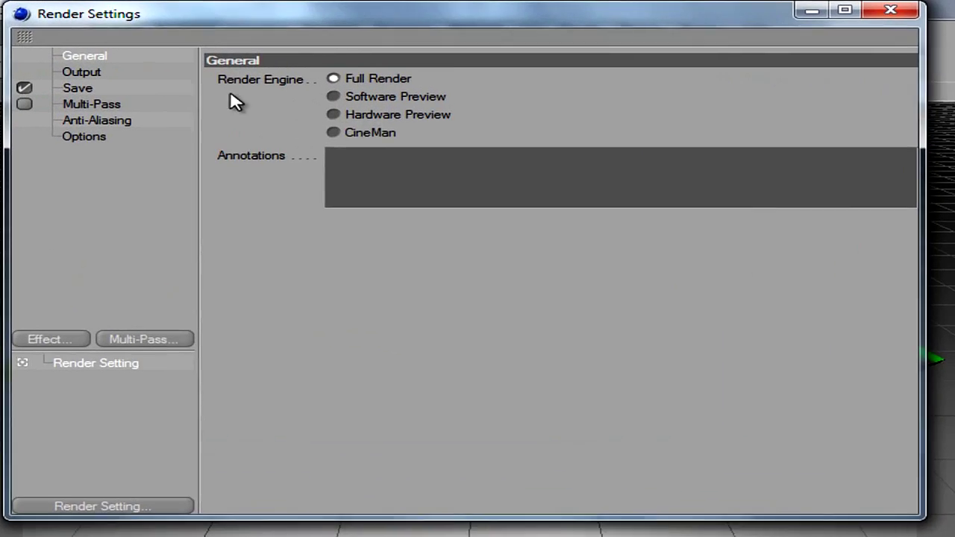
{"action": "left_click", "coordinate": [77, 74]}
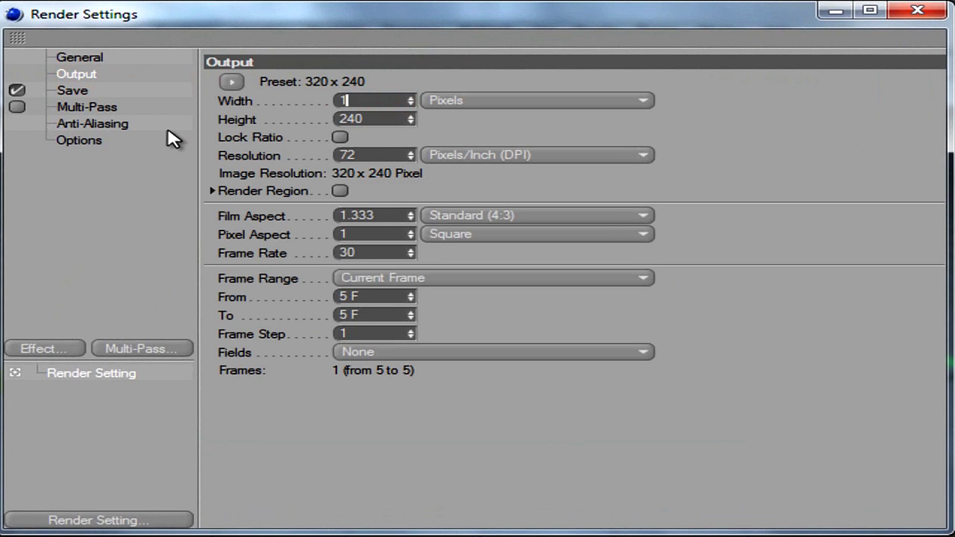
{"action": "left_click", "coordinate": [393, 121]}
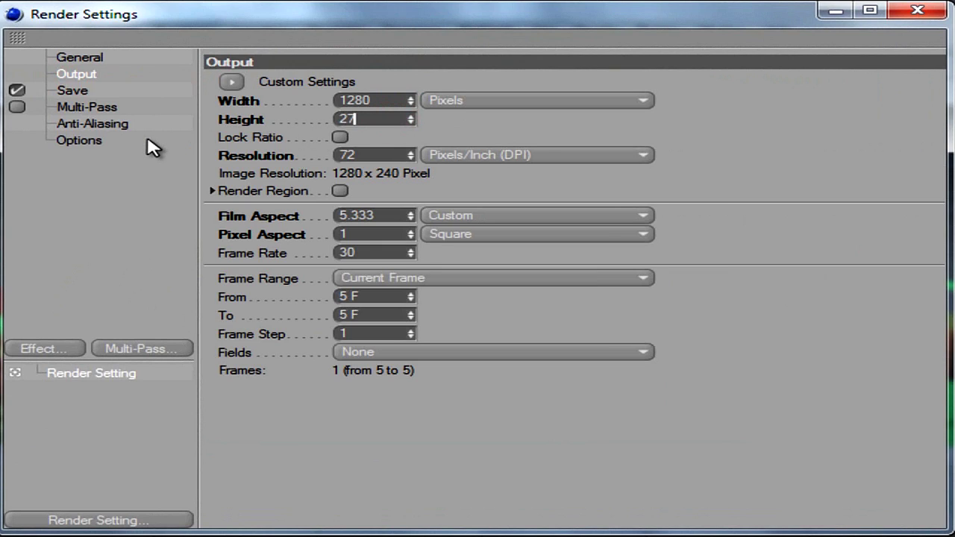
Set the render's frame range to Manual, starting at frame 1, and enter its end frame
{"action": "left_click", "coordinate": [418, 279]}
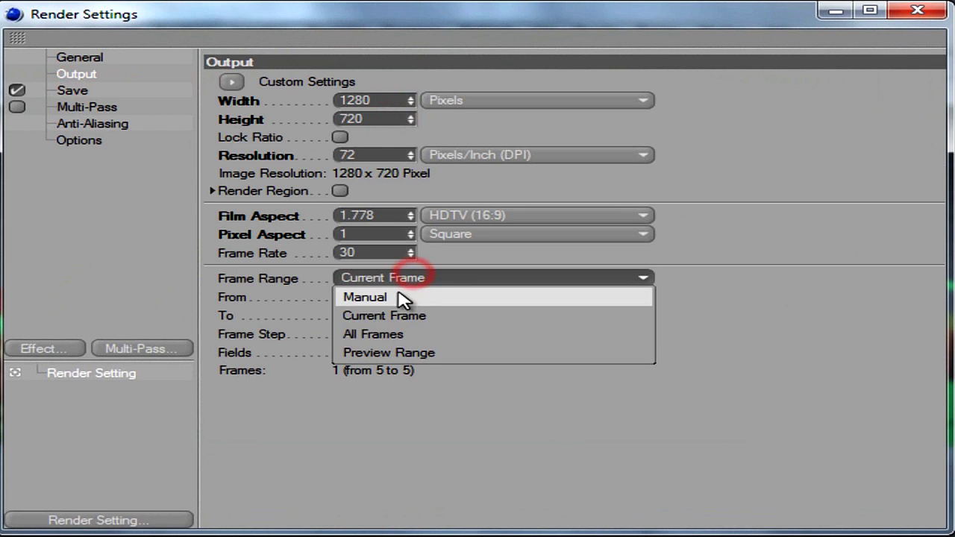
{"action": "left_click", "coordinate": [397, 296]}
{"action": "key", "text": "BackSpace"}
{"action": "type", "text": "1"}
{"action": "key", "text": "Tab"}
{"action": "type", "text": "20"}
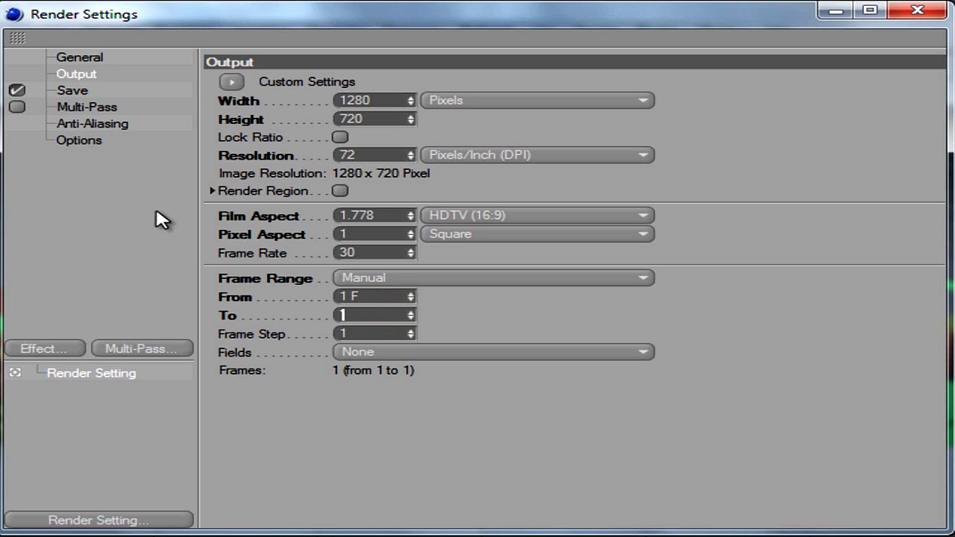
Set the save format of the rendered output to AVI Movie
{"action": "left_click", "coordinate": [96, 91]}
{"action": "left_click", "coordinate": [481, 138]}
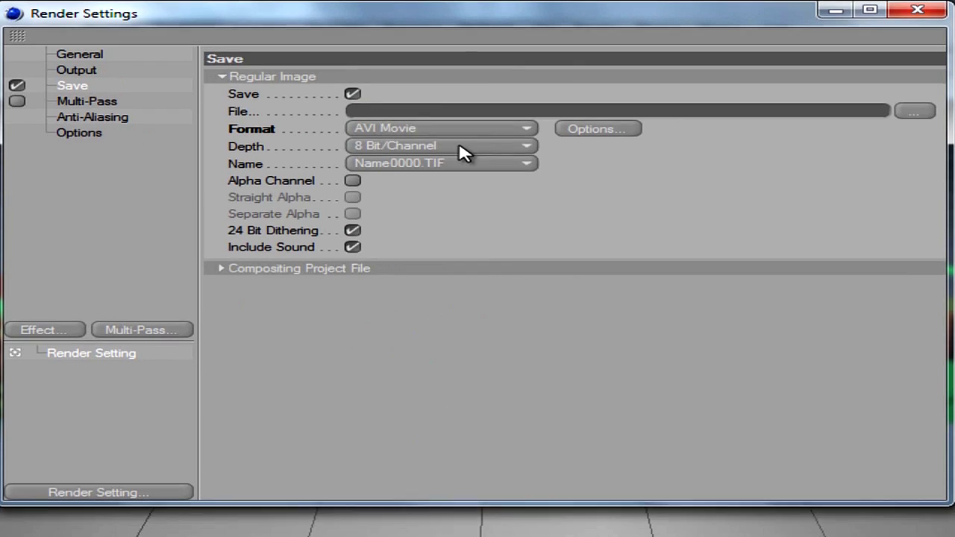
{"action": "left_click", "coordinate": [458, 135]}
{"action": "left_click", "coordinate": [711, 192]}
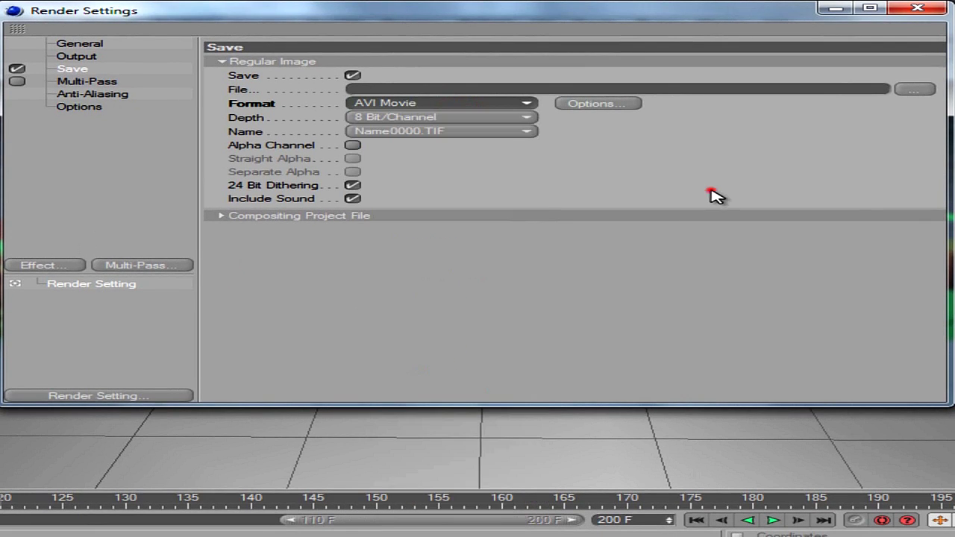
Set the AVI movie's compressor to Intel IYUV codec
{"action": "left_click", "coordinate": [585, 109]}
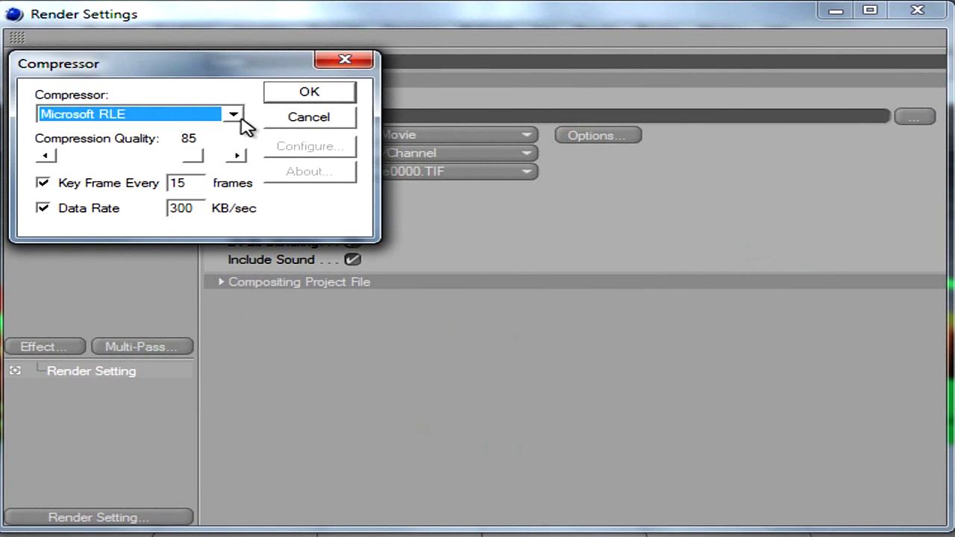
{"action": "left_click", "coordinate": [230, 100]}
{"action": "left_click", "coordinate": [170, 158]}
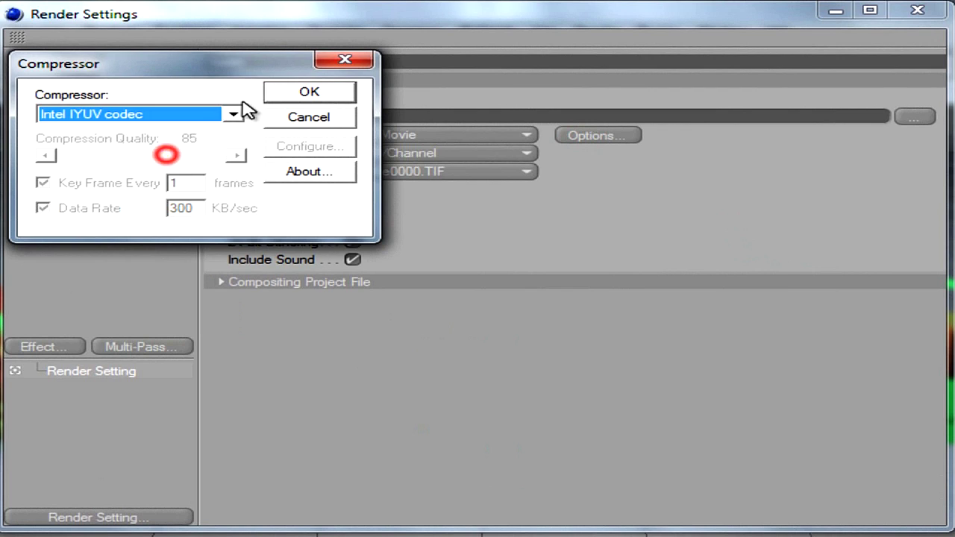
{"action": "left_click", "coordinate": [339, 97]}
Open the file browser for the render's save location, dismiss it without choosing a file, and close the render settings
{"action": "left_click", "coordinate": [916, 117]}
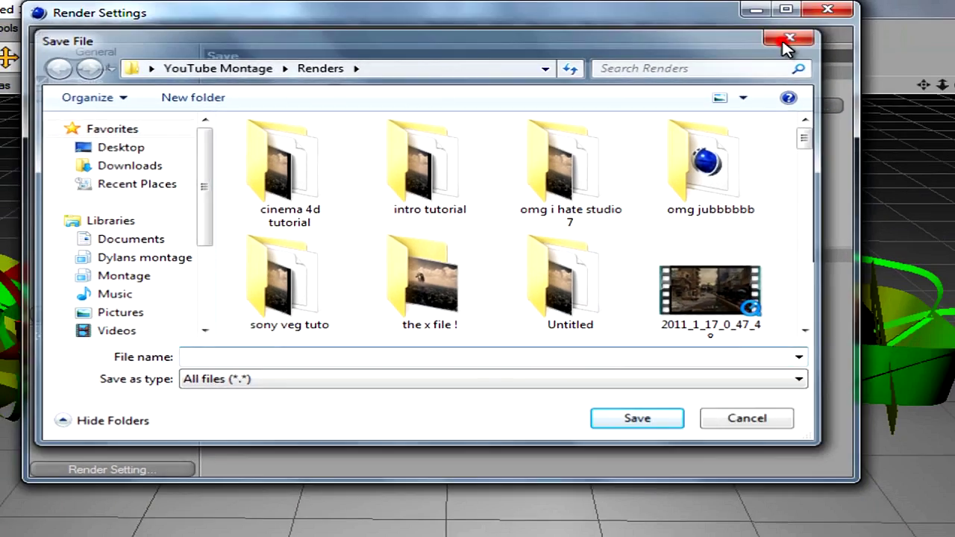
{"action": "left_click", "coordinate": [877, 39]}
{"action": "left_click", "coordinate": [916, 10]}
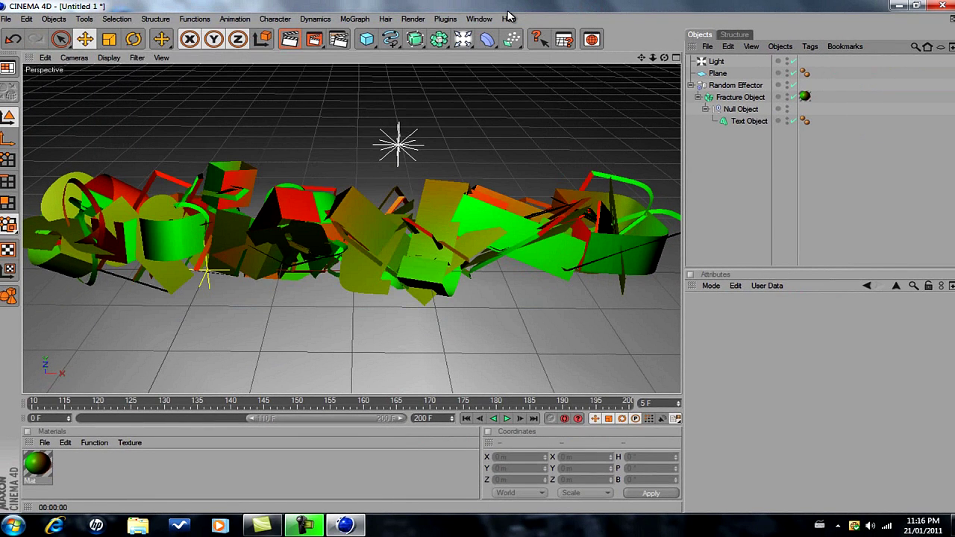